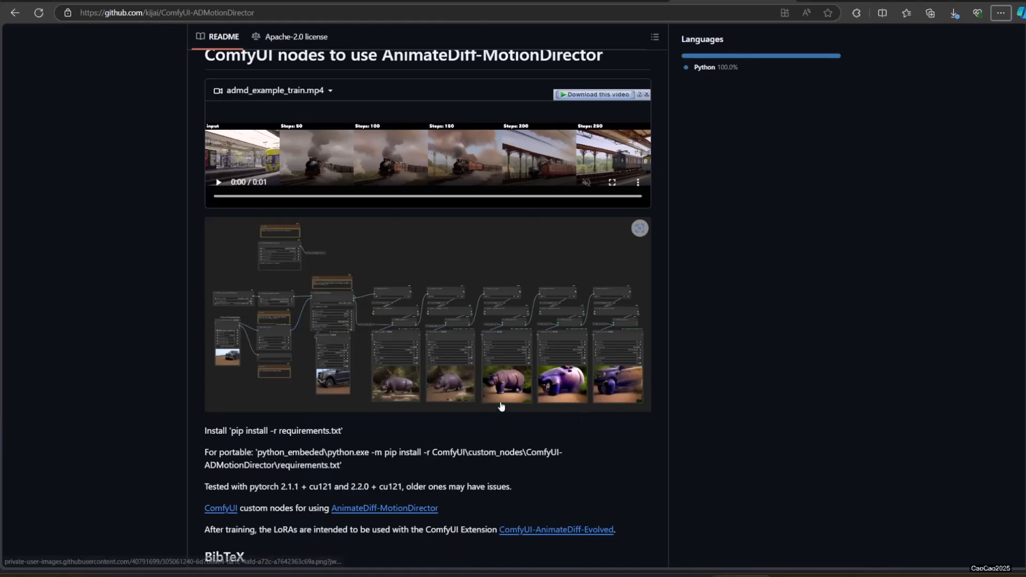
Copy the URL of the kijai/ComfyUI-ADMotionDirector repository from its GitHub page.
{"action": "scroll", "coordinate": [431, 412], "scroll_direction": "down", "scroll_amount": 2}
{"action": "scroll", "coordinate": [321, 348], "scroll_direction": "up", "scroll_amount": 6}
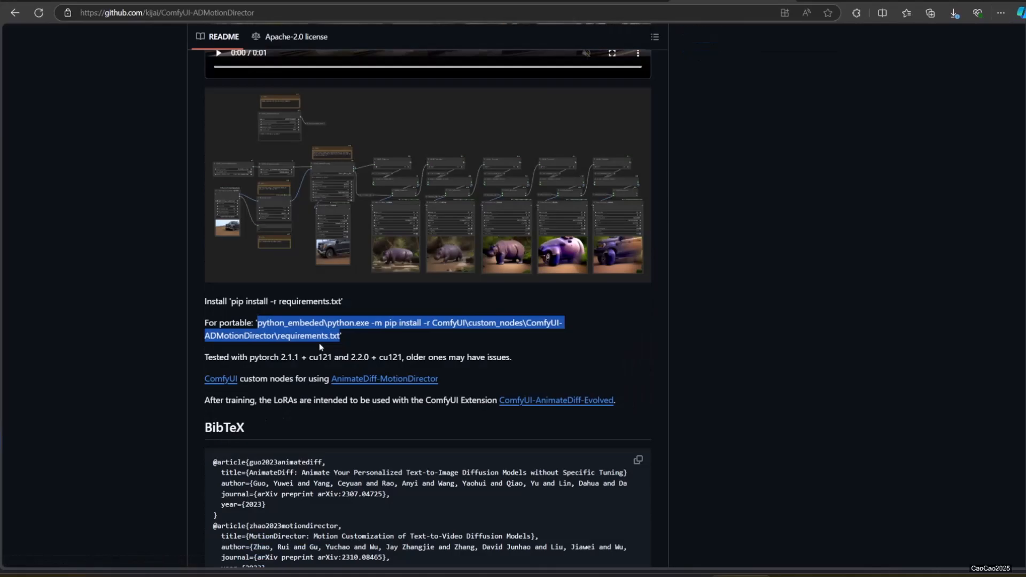
{"action": "left_click", "coordinate": [268, 14]}
{"action": "key", "text": "ctrl+c"}
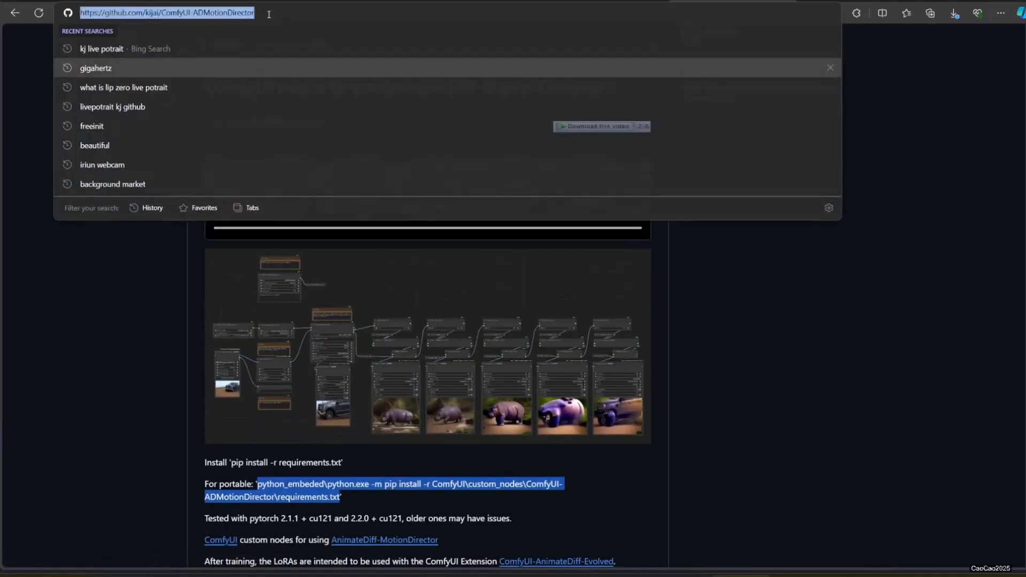
{"action": "left_click", "coordinate": [81, 302]}
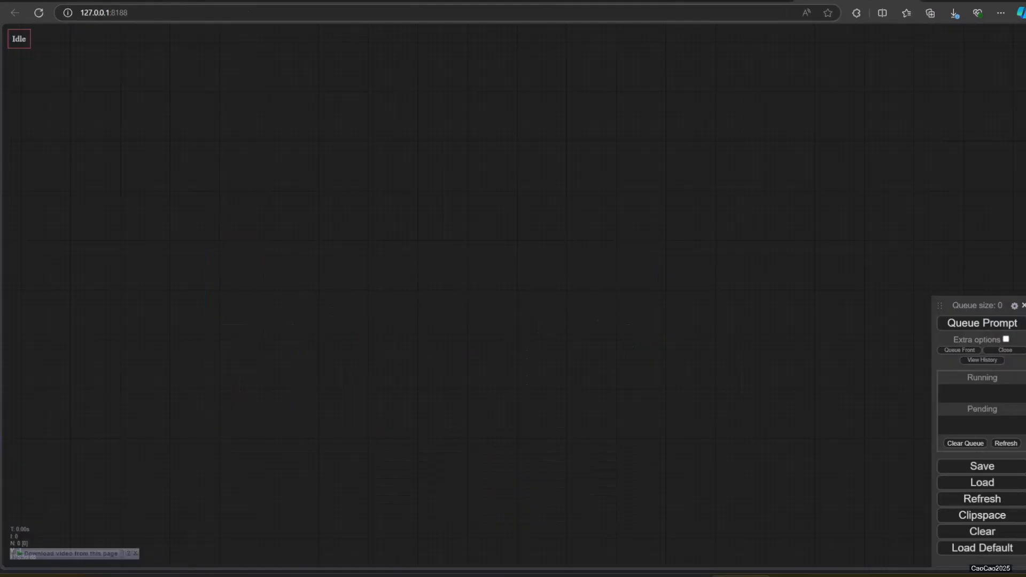
Install the copied ComfyUI-ADMotionDirector repository through the ComfyUI Manager's Git URL option and restart the server.
{"action": "left_click", "coordinate": [1005, 351]}
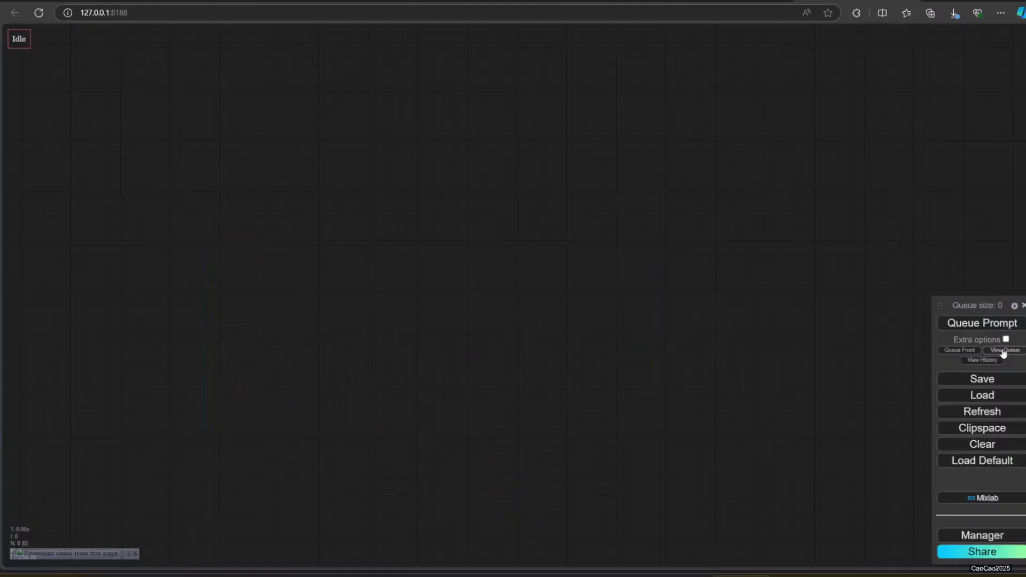
{"action": "left_click", "coordinate": [964, 539]}
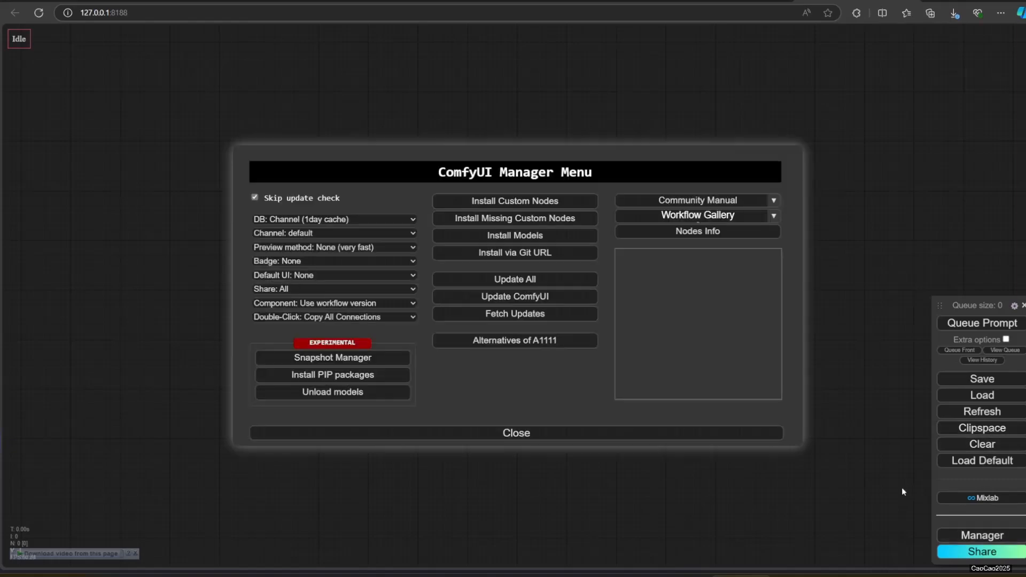
{"action": "left_click", "coordinate": [509, 257]}
{"action": "key", "text": "ctrl+v"}
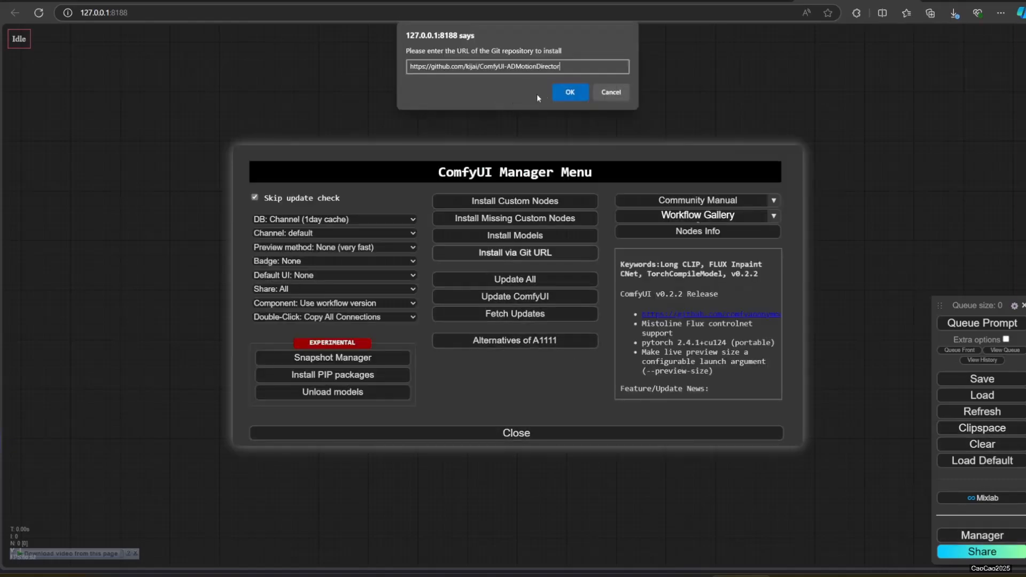
{"action": "left_click", "coordinate": [569, 92]}
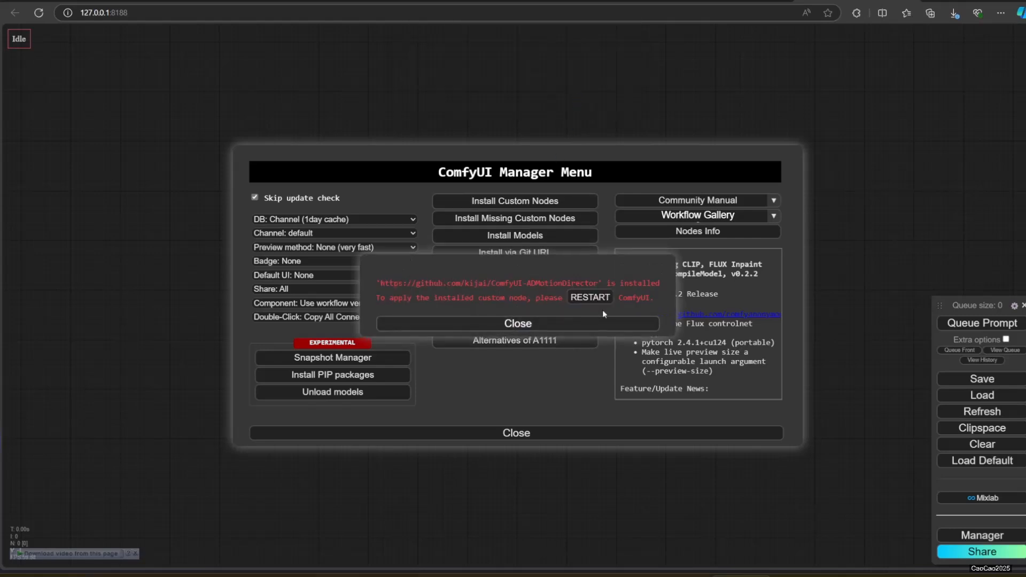
{"action": "left_click", "coordinate": [590, 297]}
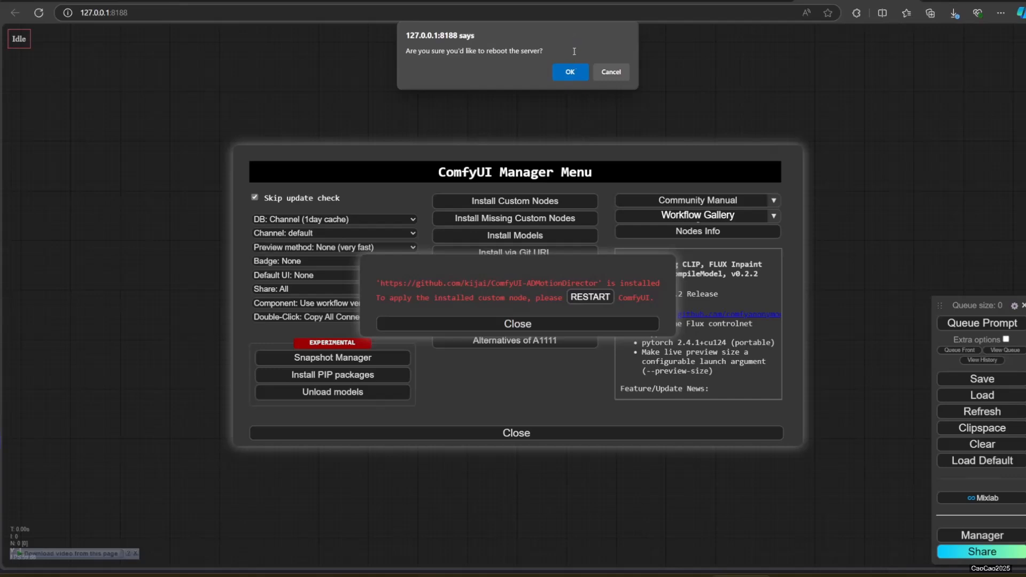
{"action": "left_click", "coordinate": [571, 71]}
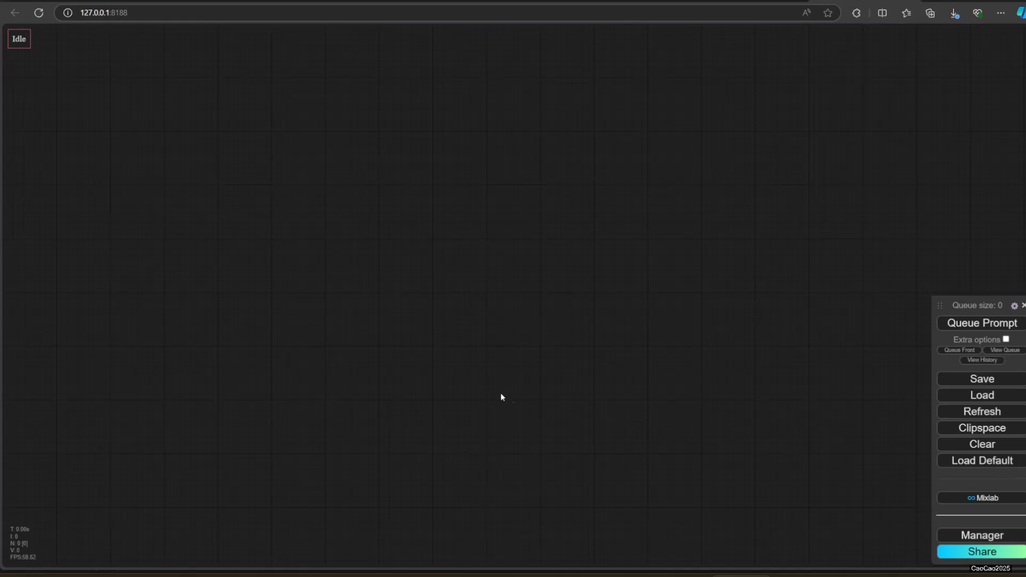
Copy the pip requirements install command for the portable version from the ADMotionDirector README.
{"action": "left_click", "coordinate": [669, 2]}
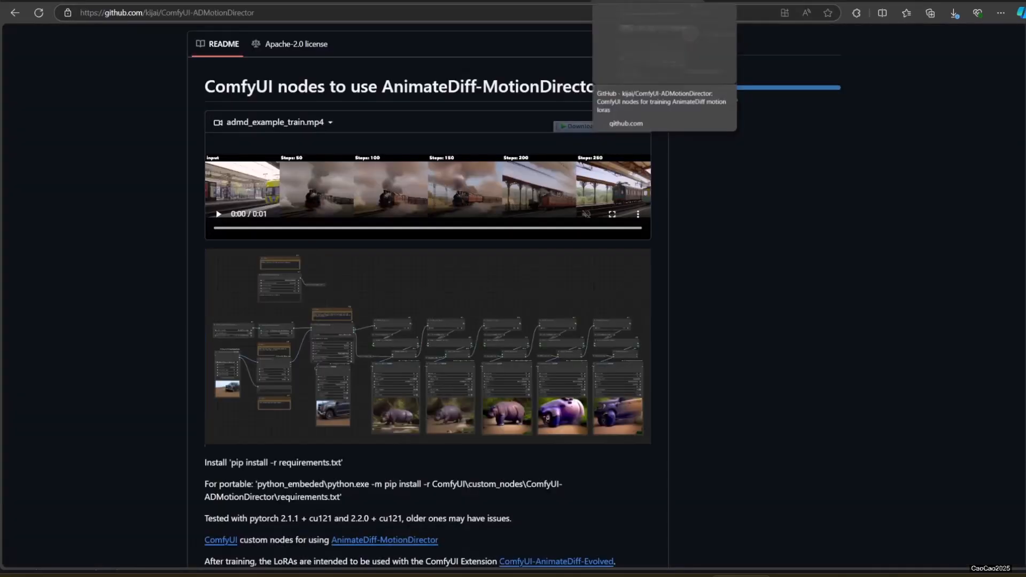
{"action": "scroll", "coordinate": [427, 267], "scroll_direction": "down", "scroll_amount": 5}
{"action": "left_click_drag", "start_coordinate": [258, 215], "coordinate": [359, 230]}
{"action": "key", "text": "ctrl+c"}
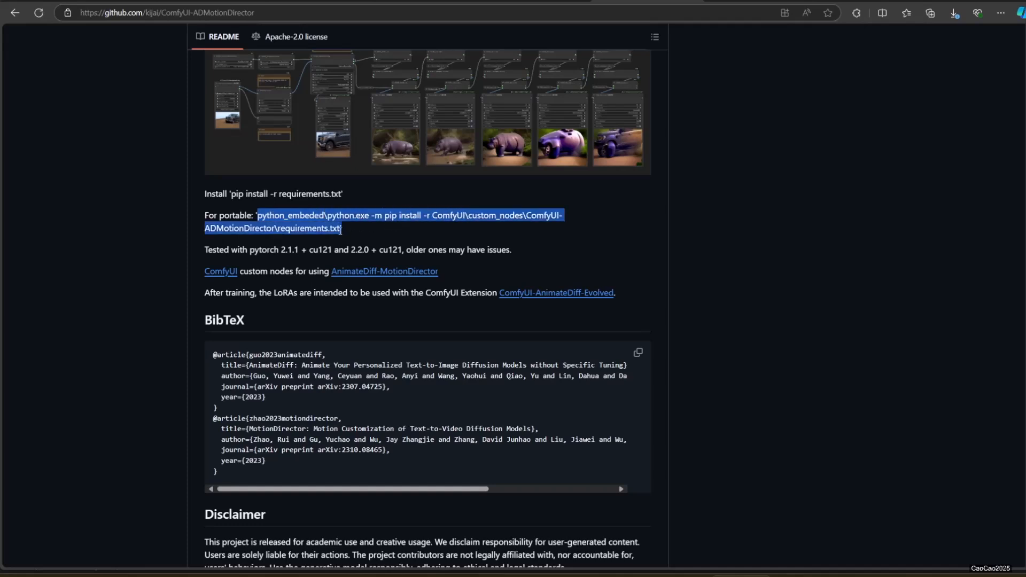
Open a command prompt in the ComfyUI_windows_portable folder and run the copied ADMotionDirector requirements install command.
{"action": "left_click", "coordinate": [743, 260]}
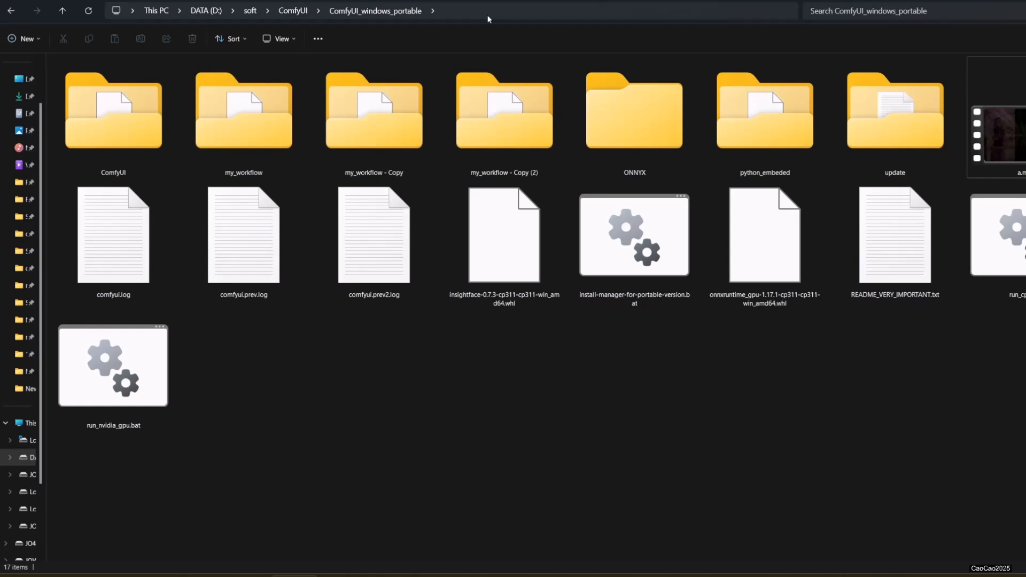
{"action": "left_click", "coordinate": [488, 18]}
{"action": "type", "text": "cmd"}
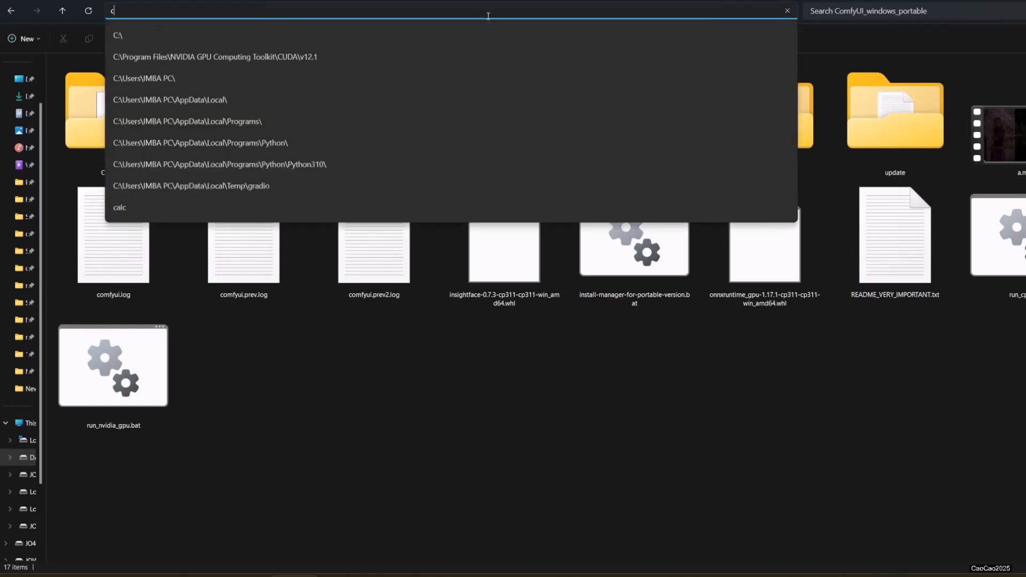
{"action": "key", "text": "Return"}
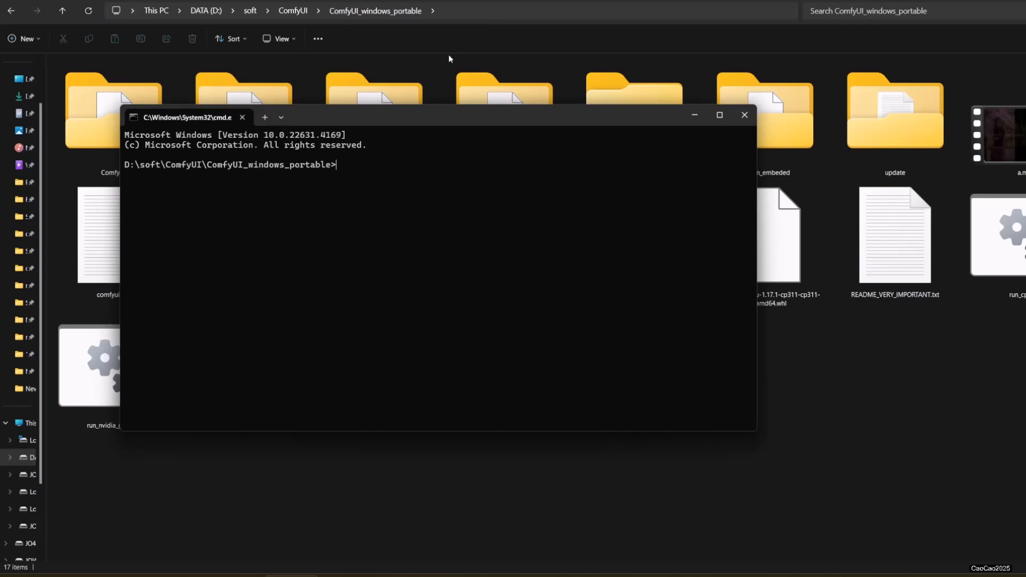
{"action": "right_click", "coordinate": [383, 211]}
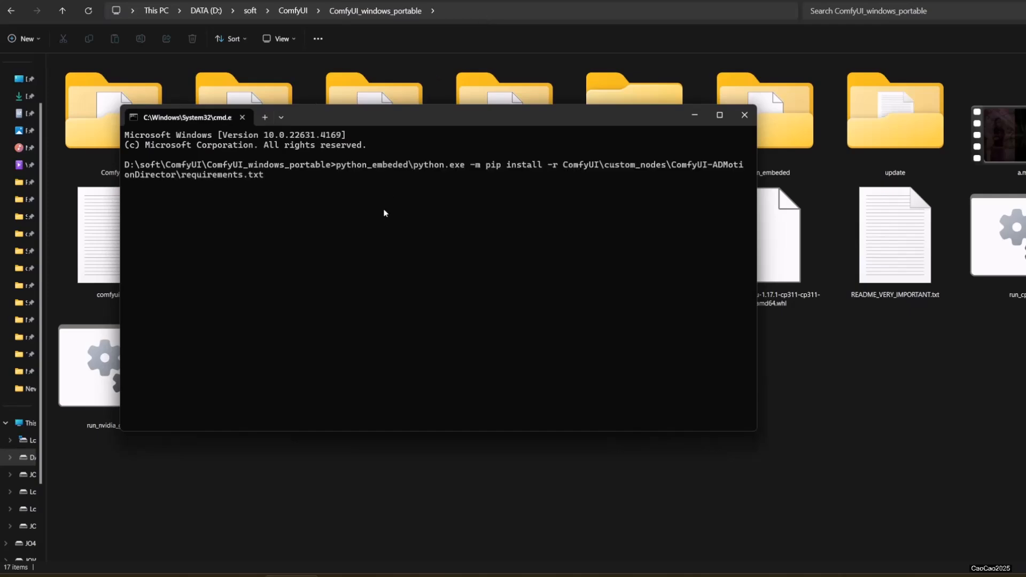
{"action": "key", "text": "Return"}
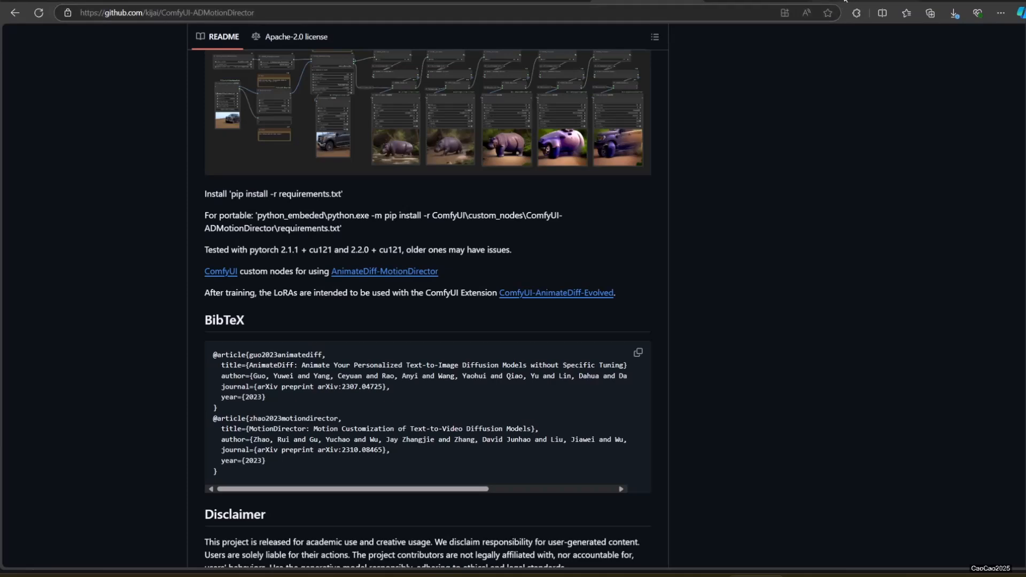
Open admd_250steps_combined_preview.json from the examples folder of the GitHub repository.
{"action": "scroll", "coordinate": [522, 314], "scroll_direction": "up", "scroll_amount": 10}
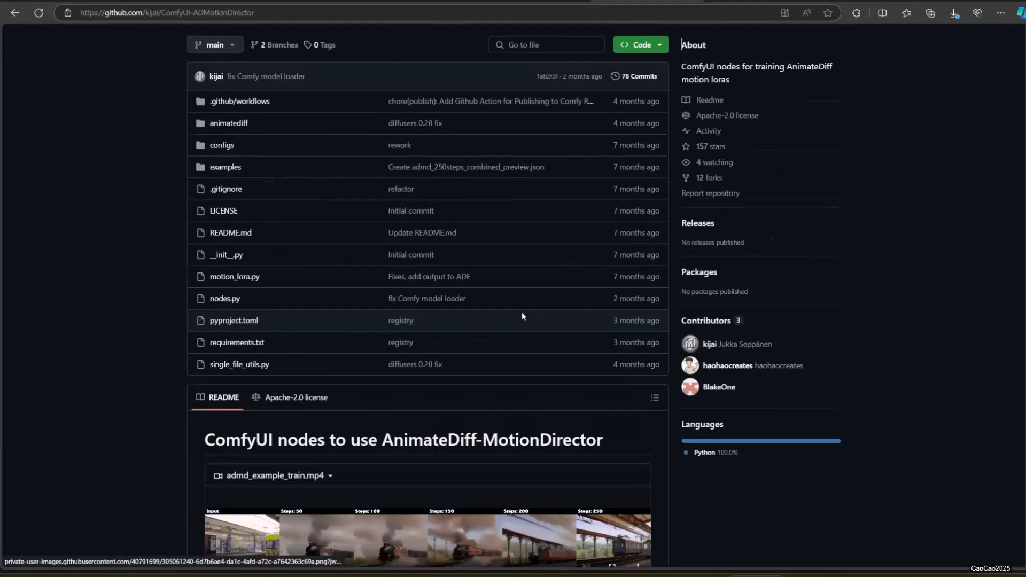
{"action": "scroll", "coordinate": [523, 317], "scroll_direction": "up", "scroll_amount": 4}
{"action": "left_click", "coordinate": [222, 270]}
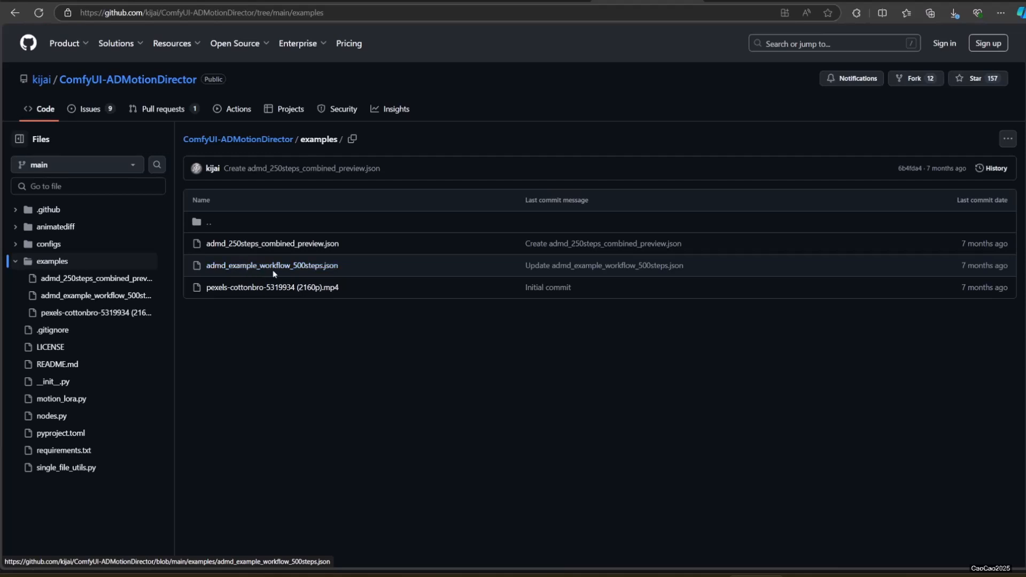
{"action": "left_click", "coordinate": [316, 245]}
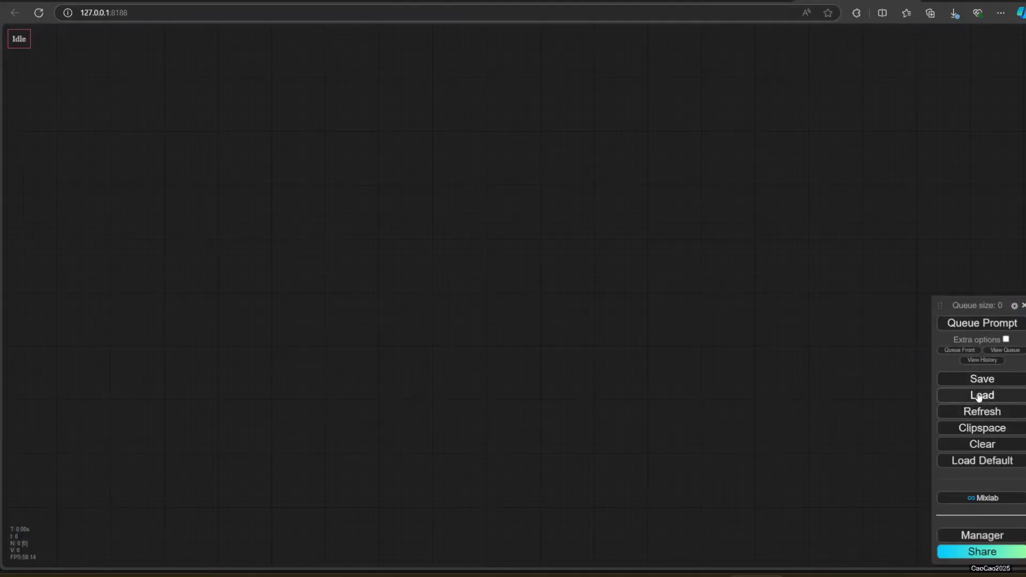
Load the example ADMotionDirector workflow file into ComfyUI and dismiss the missing-nodes notice.
{"action": "left_click", "coordinate": [979, 397]}
{"action": "double_click", "coordinate": [121, 69]}
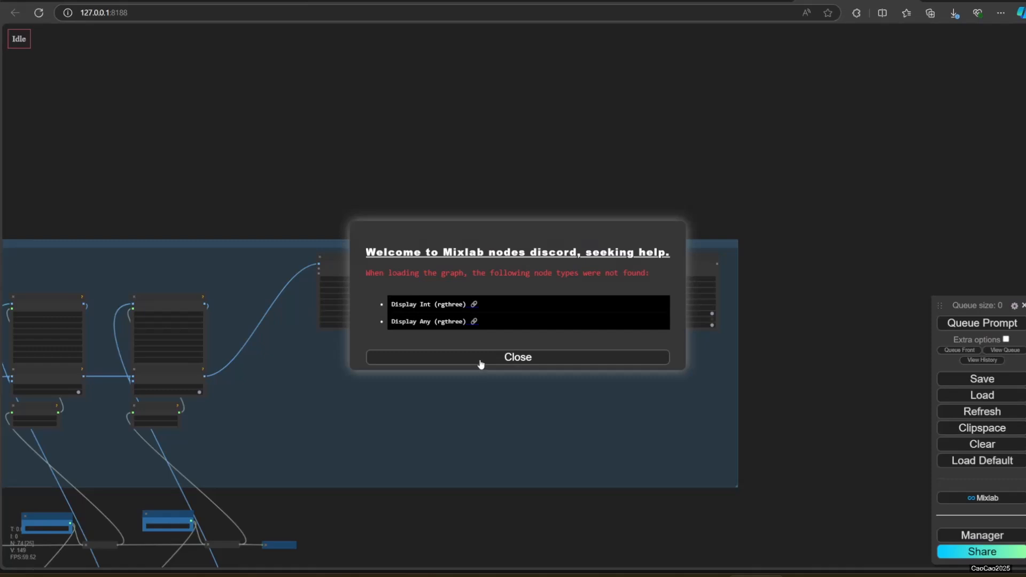
{"action": "left_click", "coordinate": [480, 361]}
Install the missing custom node package rgthree's ComfyUI Nodes through the Manager and restart the server.
{"action": "left_click_drag", "start_coordinate": [423, 469], "coordinate": [950, 136]}
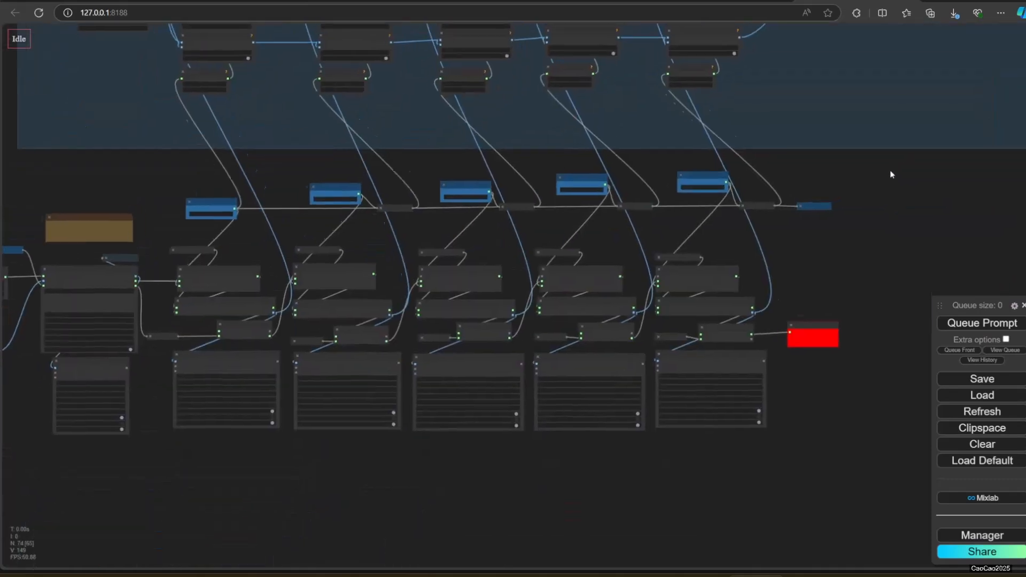
{"action": "left_click_drag", "start_coordinate": [779, 281], "coordinate": [297, 332]}
{"action": "scroll", "coordinate": [297, 332], "scroll_direction": "up", "scroll_amount": 6}
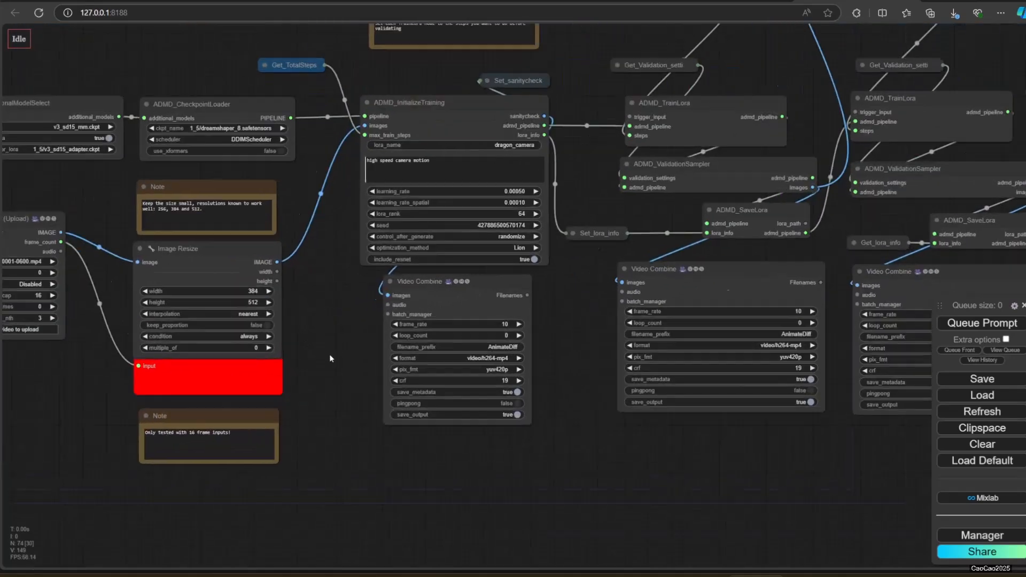
{"action": "scroll", "coordinate": [344, 361], "scroll_direction": "up", "scroll_amount": 1}
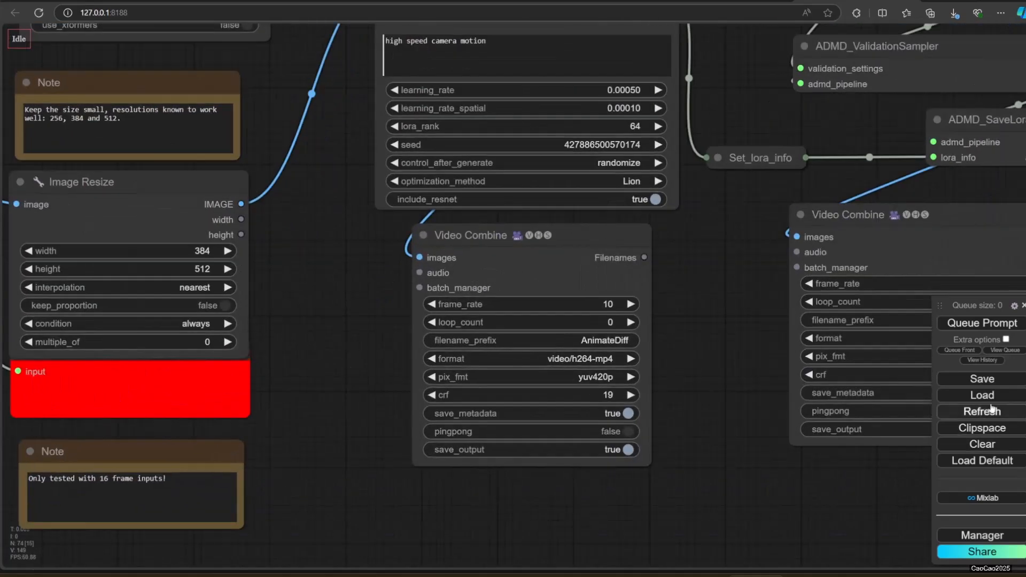
{"action": "left_click", "coordinate": [955, 536]}
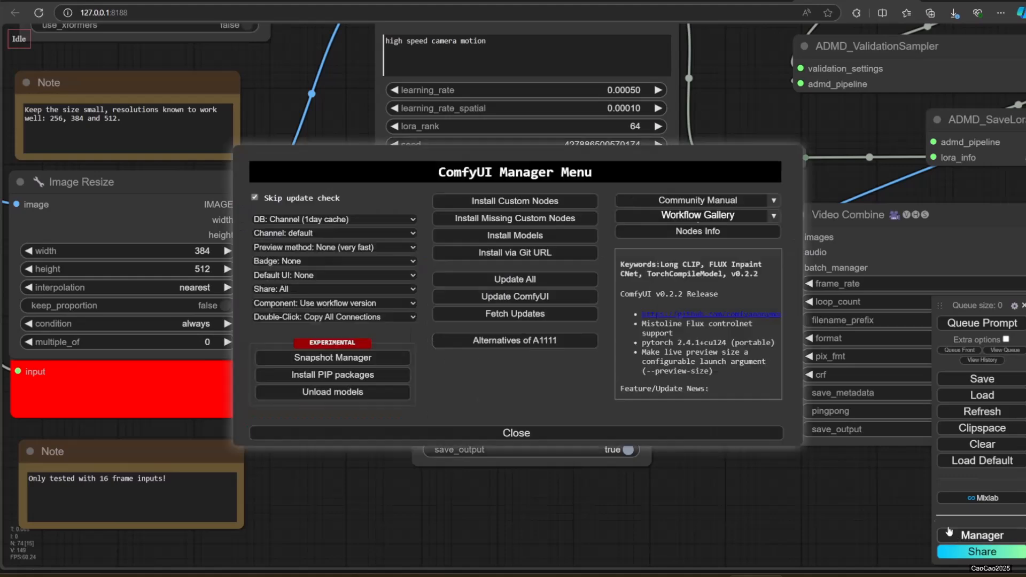
{"action": "left_click", "coordinate": [493, 222]}
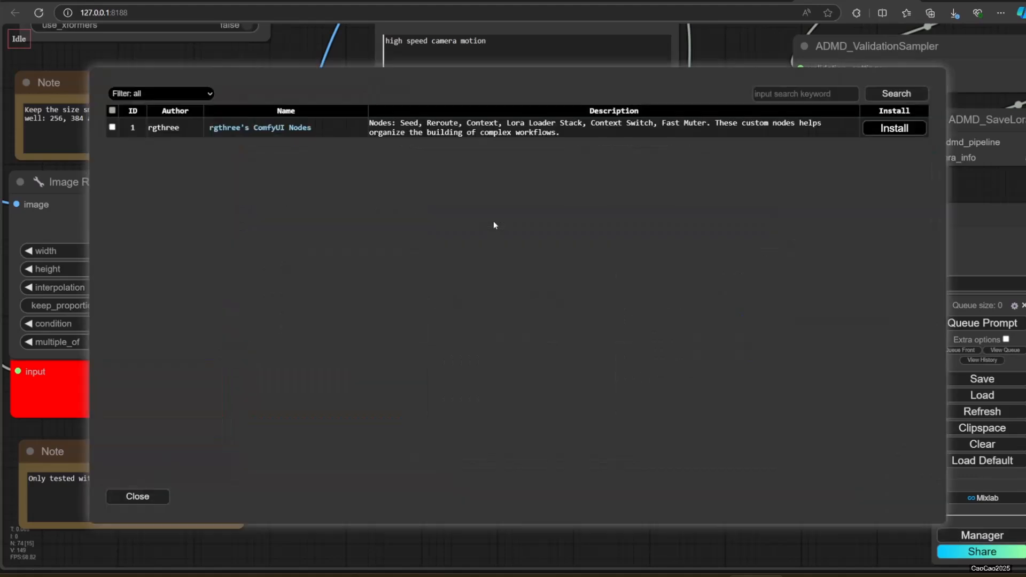
{"action": "left_click", "coordinate": [890, 133]}
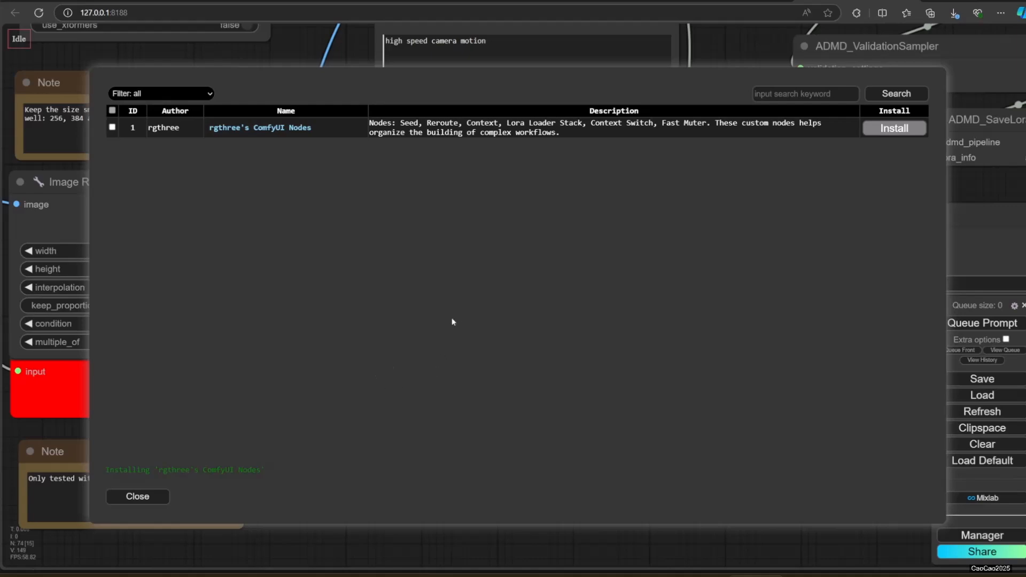
{"action": "left_click", "coordinate": [571, 73]}
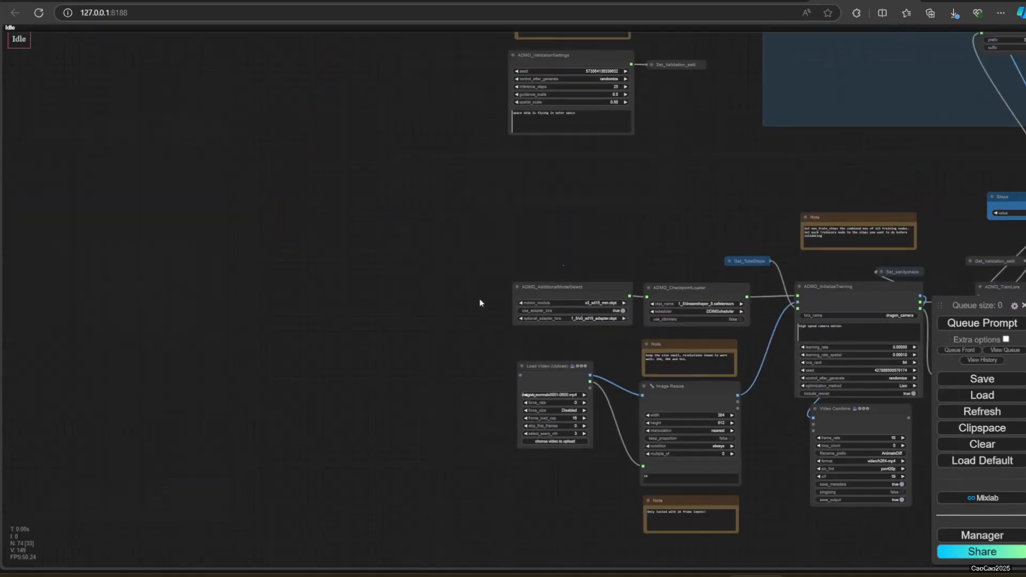
Choose v3_sd15_mm.ckpt as the motion module in the ADMD_AdditionalModelSelect node.
{"action": "scroll", "coordinate": [479, 335], "scroll_direction": "up", "scroll_amount": 8}
{"action": "left_click_drag", "start_coordinate": [479, 298], "coordinate": [283, 338]}
{"action": "scroll", "coordinate": [284, 338], "scroll_direction": "up", "scroll_amount": 6}
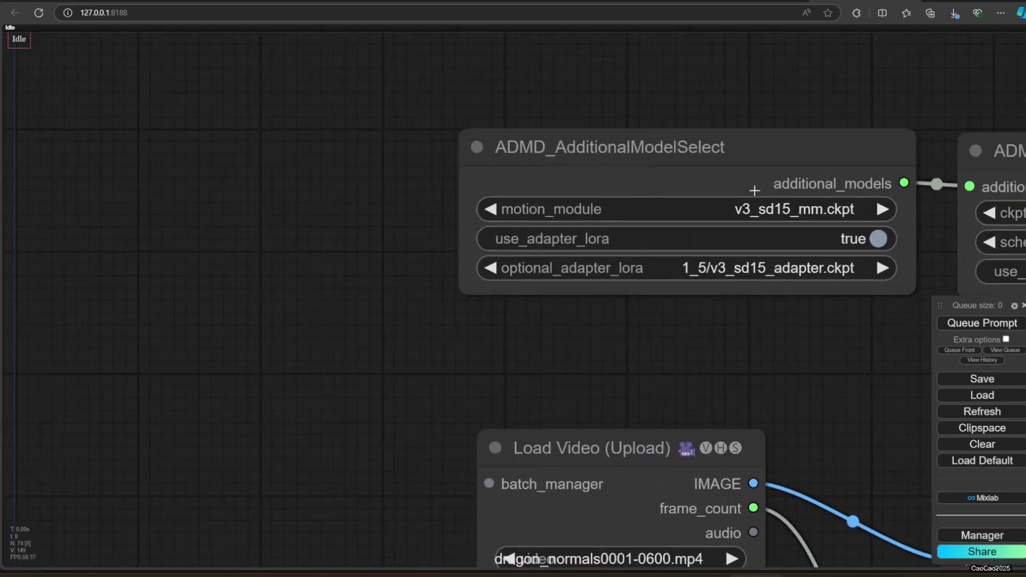
{"action": "left_click", "coordinate": [766, 207]}
{"action": "left_click", "coordinate": [722, 314]}
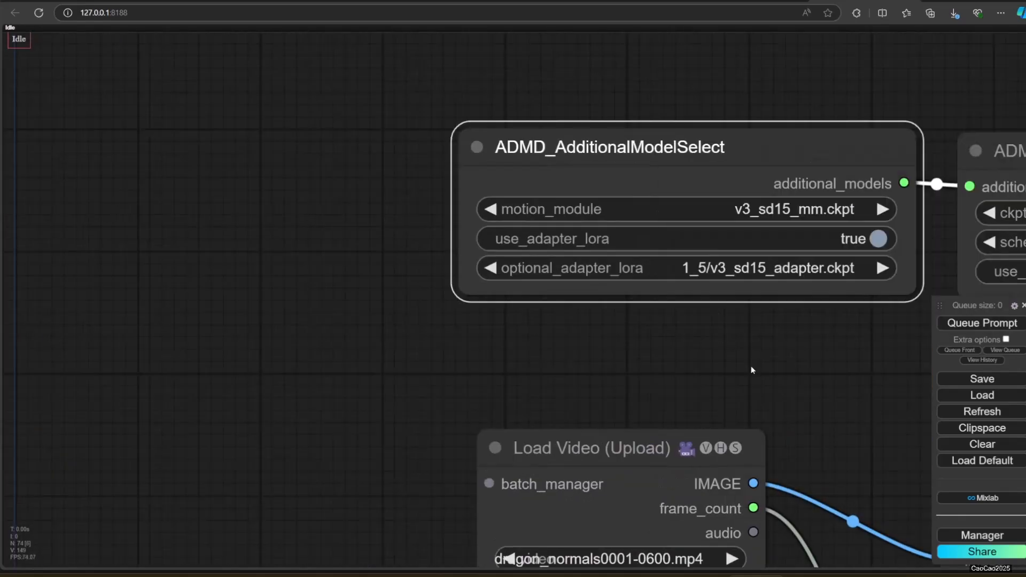
Set the optional adapter LoRA to v3_sd15_adapter.ckpt and the checkpoint loader's model to realisian_v60.safetensors.
{"action": "left_click_drag", "start_coordinate": [874, 251], "coordinate": [565, 262]}
{"action": "left_click", "coordinate": [531, 283]}
{"action": "scroll", "coordinate": [472, 347], "scroll_direction": "down", "scroll_amount": 1}
{"action": "left_click_drag", "start_coordinate": [492, 358], "coordinate": [274, 369]}
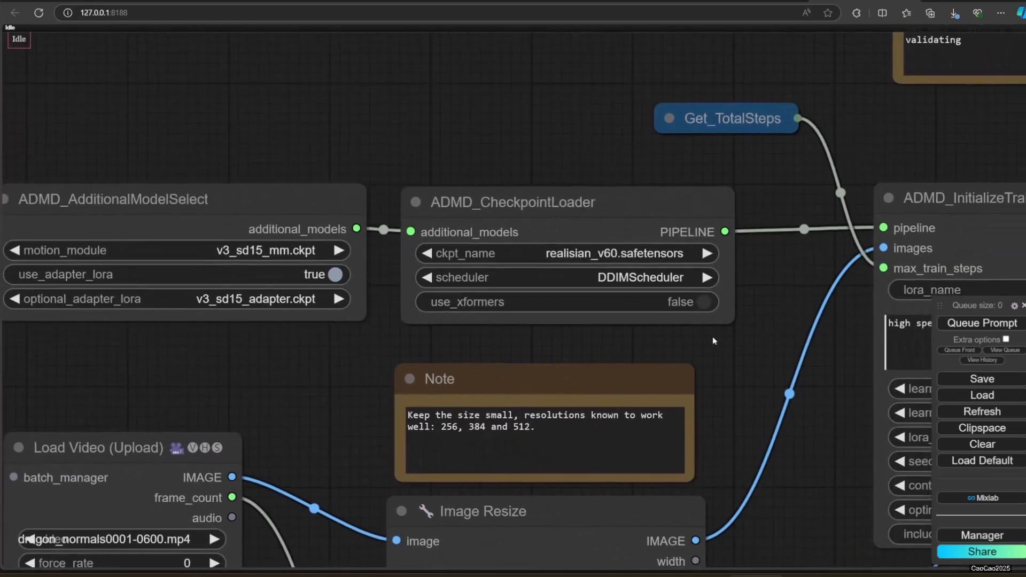
Load the Jim Carrey stand-up comedy video with frame_load_cap 30 and skip_first_frames 290, and connect a Video Combine node with image/gif format.
{"action": "scroll", "coordinate": [770, 307], "scroll_direction": "down", "scroll_amount": 3}
{"action": "left_click_drag", "start_coordinate": [778, 302], "coordinate": [760, 224]}
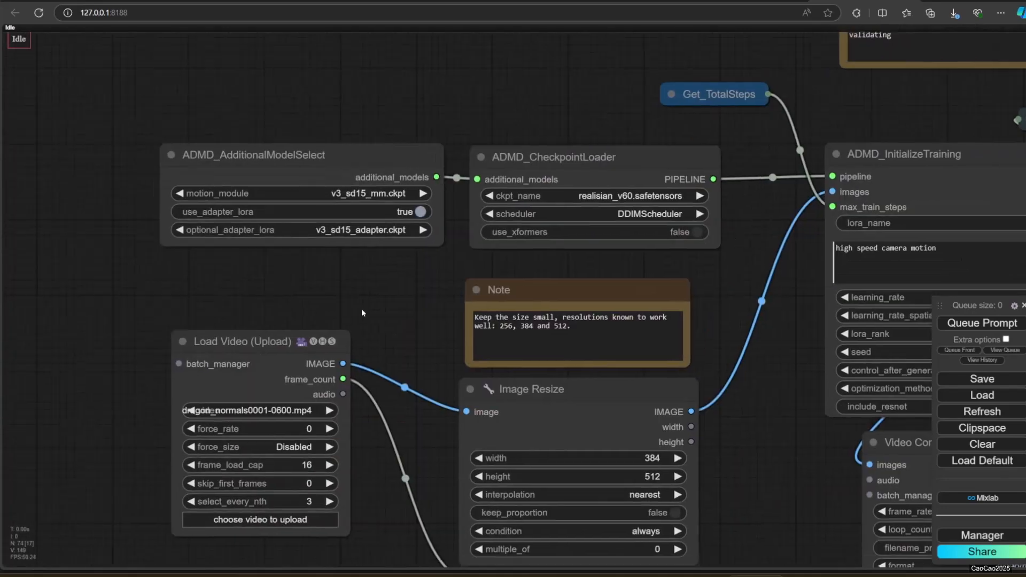
{"action": "left_click_drag", "start_coordinate": [362, 313], "coordinate": [468, 218]}
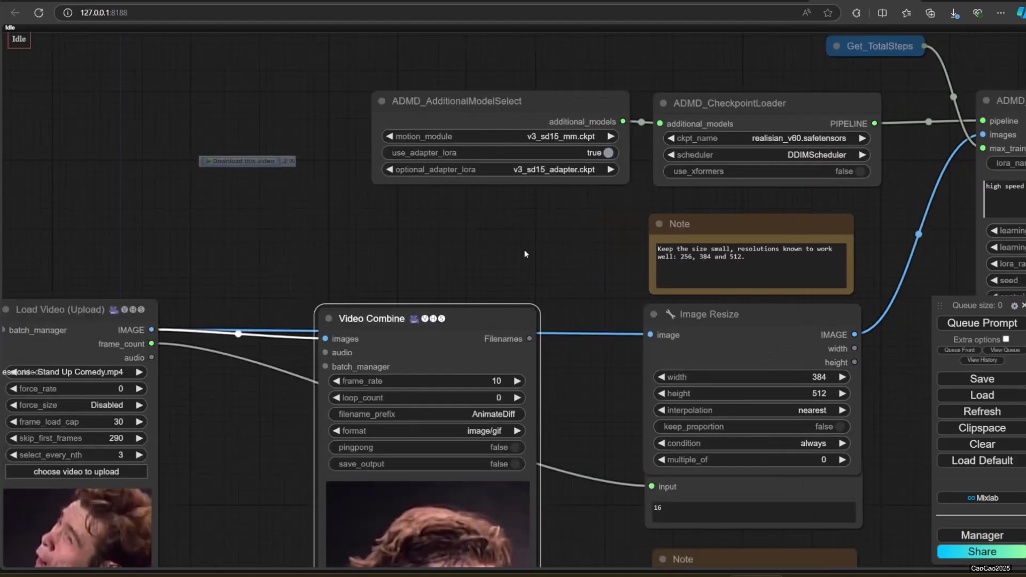
Move the new Video Combine node below the links running from Load Video to Image Resize.
{"action": "left_click_drag", "start_coordinate": [531, 249], "coordinate": [678, 216]}
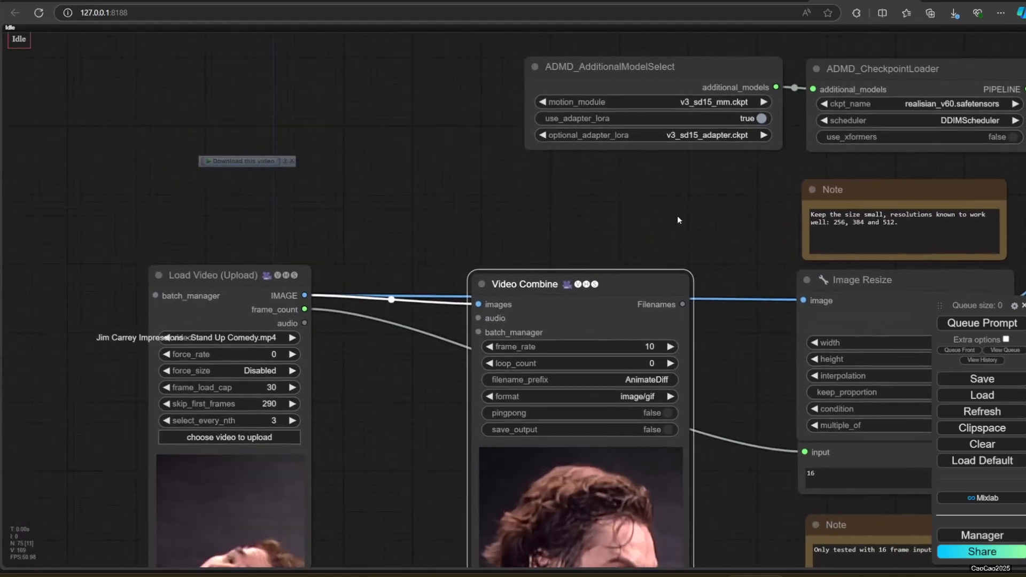
{"action": "left_click_drag", "start_coordinate": [580, 235], "coordinate": [364, 98]}
{"action": "left_click_drag", "start_coordinate": [348, 152], "coordinate": [302, 310]}
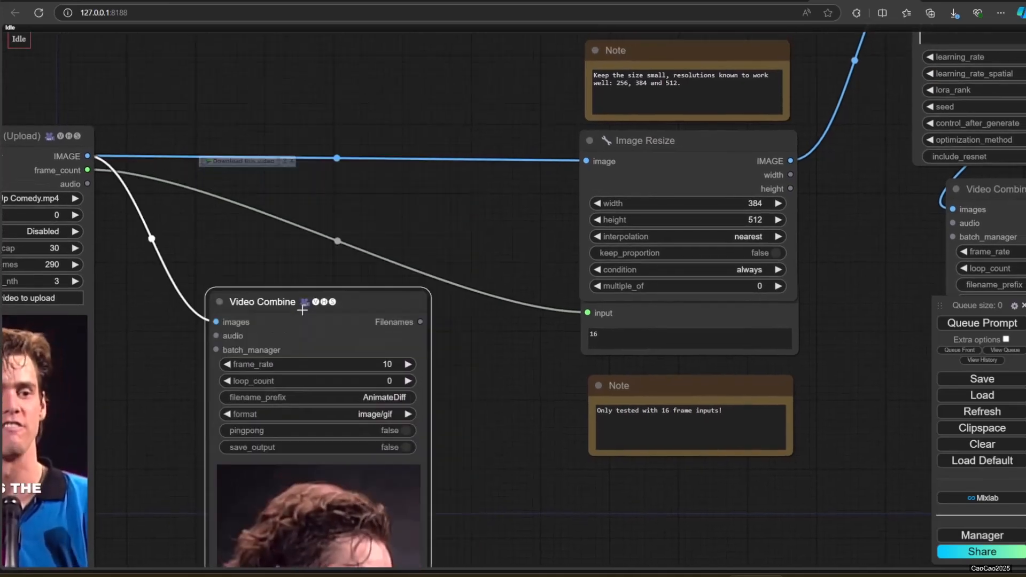
{"action": "left_click_drag", "start_coordinate": [445, 231], "coordinate": [332, 317]}
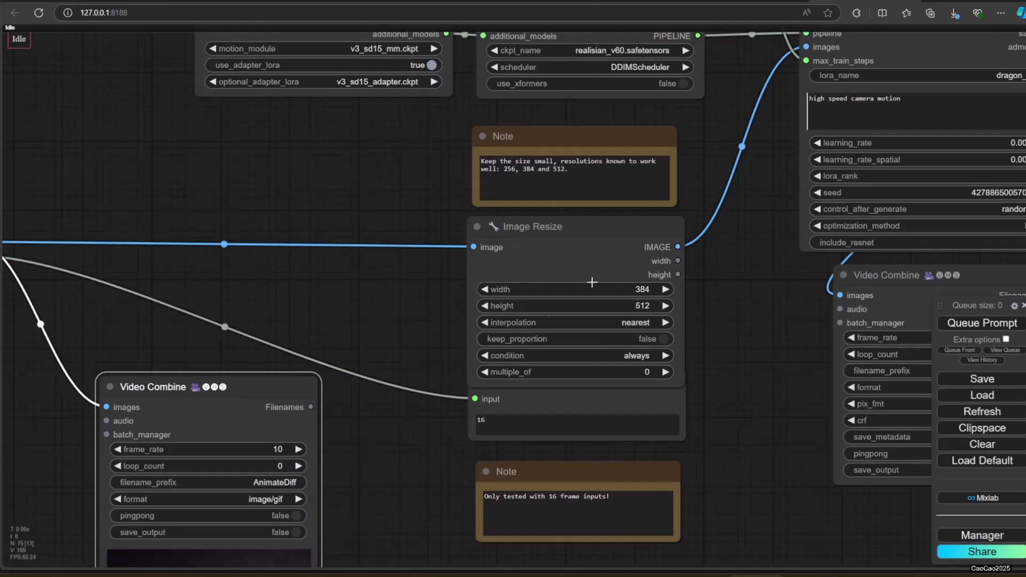
Paste another copy of the gif Video Combine node and feed its images input from the Image Resize IMAGE output.
{"action": "left_click_drag", "start_coordinate": [764, 273], "coordinate": [754, 230]}
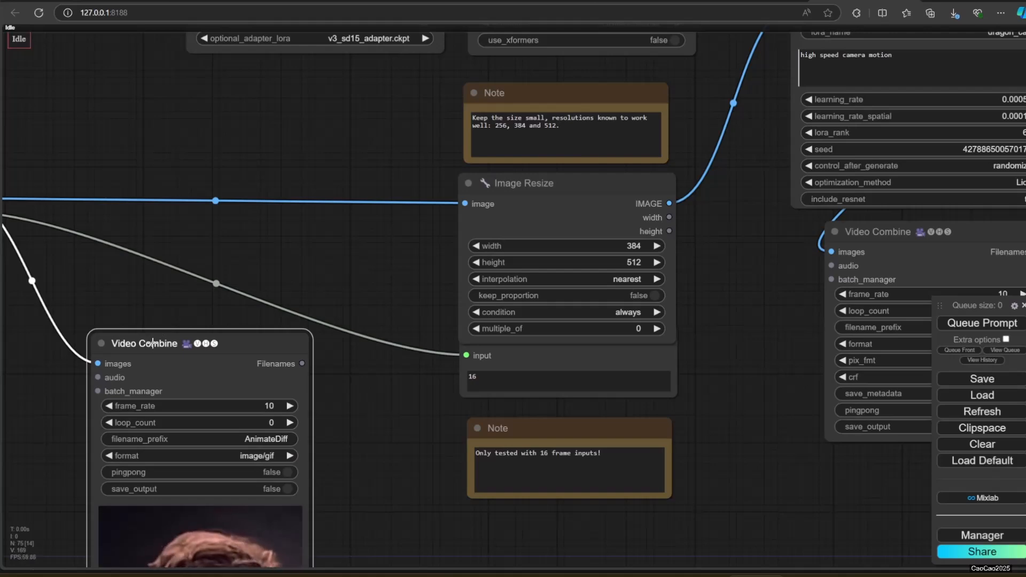
{"action": "key", "text": "ctrl+v"}
{"action": "left_click_drag", "start_coordinate": [336, 334], "coordinate": [811, 347]}
{"action": "left_click_drag", "start_coordinate": [669, 203], "coordinate": [726, 366]}
{"action": "left_click_drag", "start_coordinate": [739, 247], "coordinate": [611, 330]}
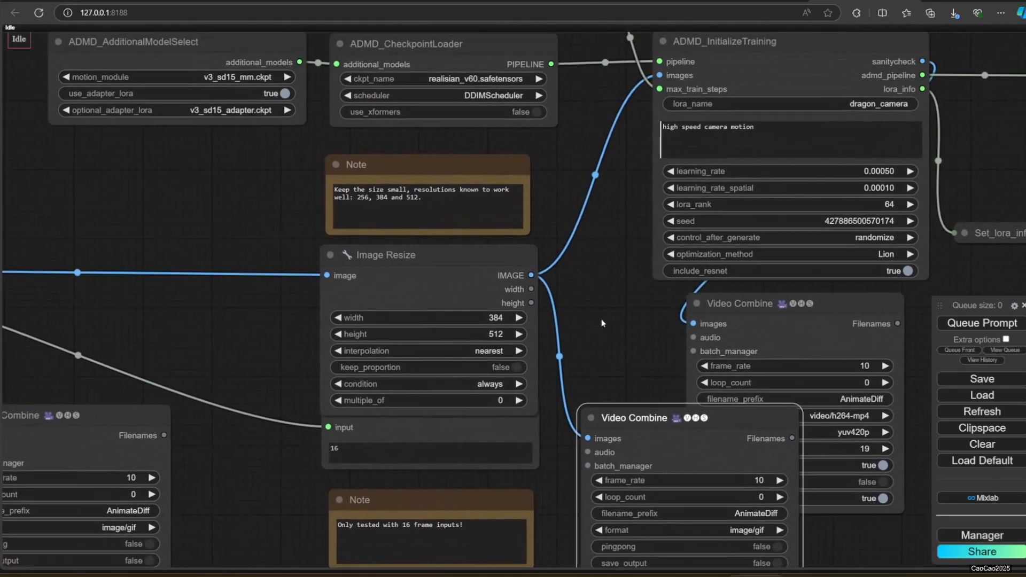
In ADMD_InitializeTraining, set lora_name to "head turn right funny face" and the training prompt to "jim carrey funny face".
{"action": "left_click", "coordinate": [662, 398]}
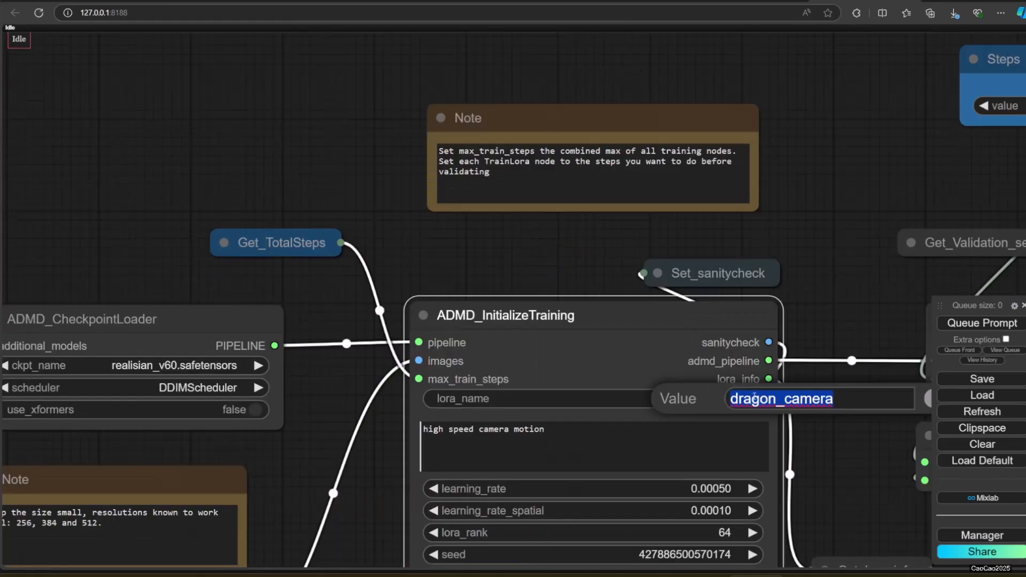
{"action": "type", "text": "Turning"}
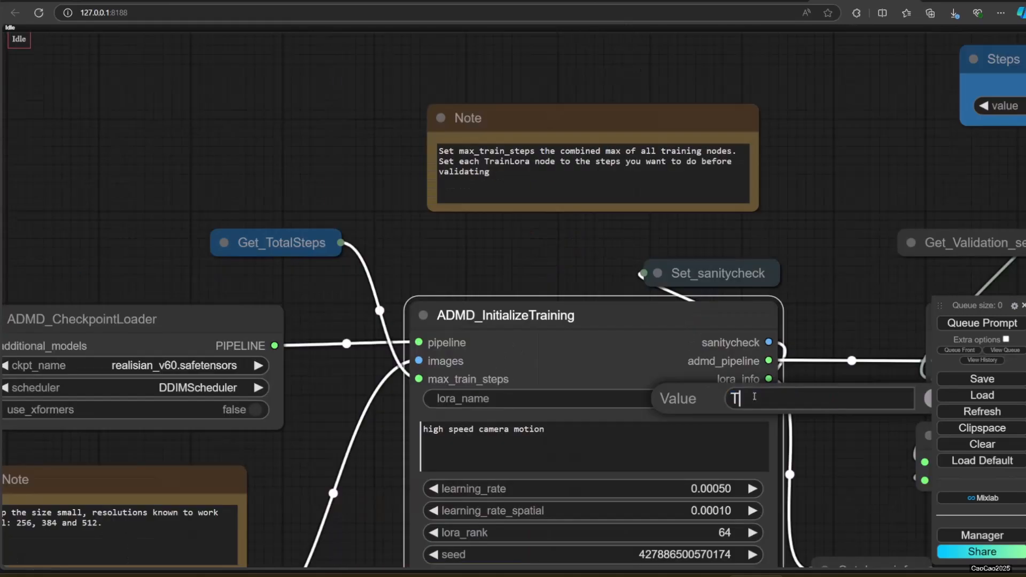
{"action": "type", "text": "_r"}
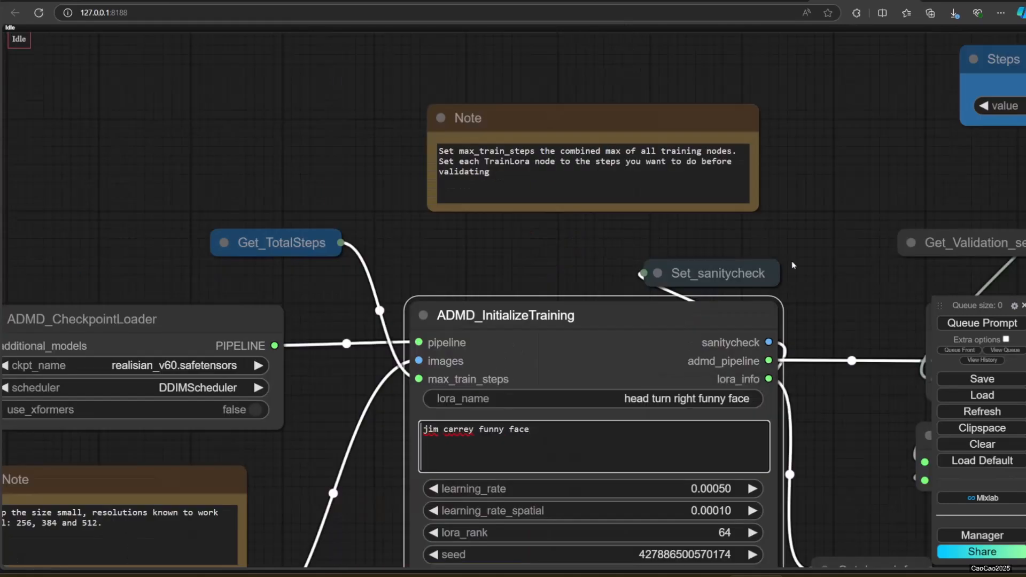
Replace the ADMD_ValidationSettings prompt with "a man making a funny face turning his head to the right".
{"action": "left_click_drag", "start_coordinate": [848, 190], "coordinate": [661, 409]}
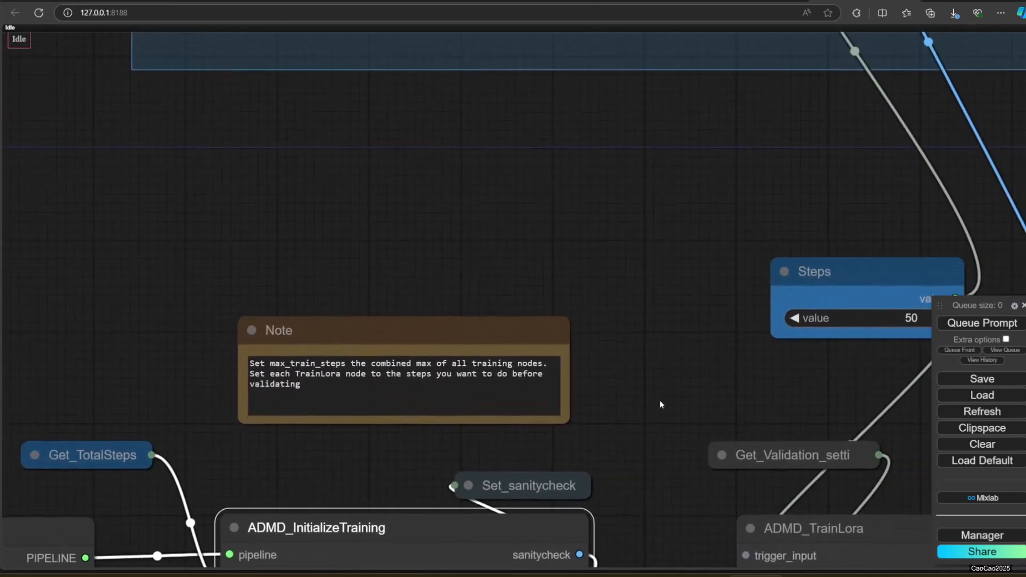
{"action": "scroll", "coordinate": [659, 398], "scroll_direction": "down", "scroll_amount": 3}
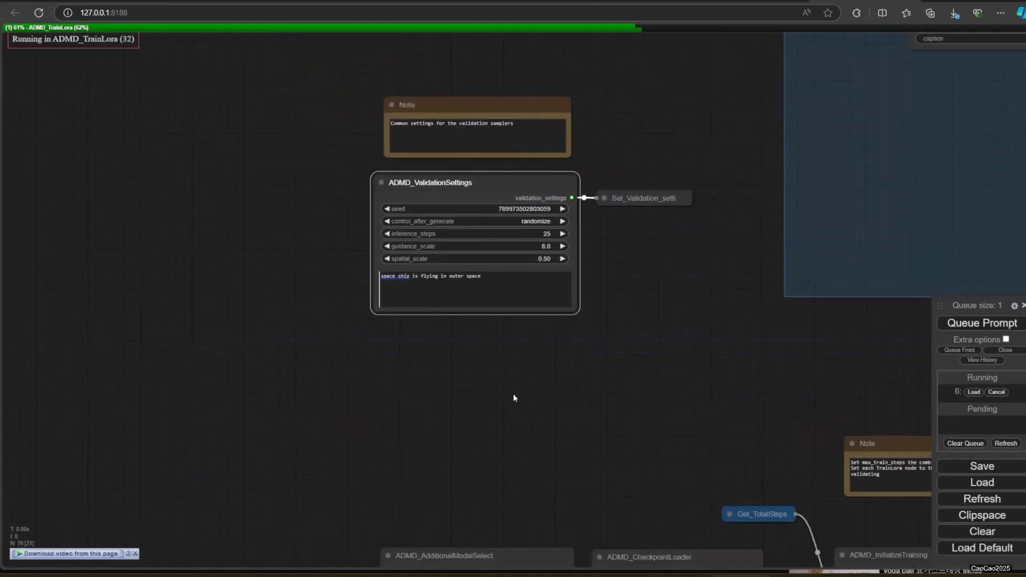
{"action": "scroll", "coordinate": [492, 363], "scroll_direction": "up", "scroll_amount": 3}
{"action": "left_click", "coordinate": [557, 234]}
{"action": "key", "text": "ctrl+a"}
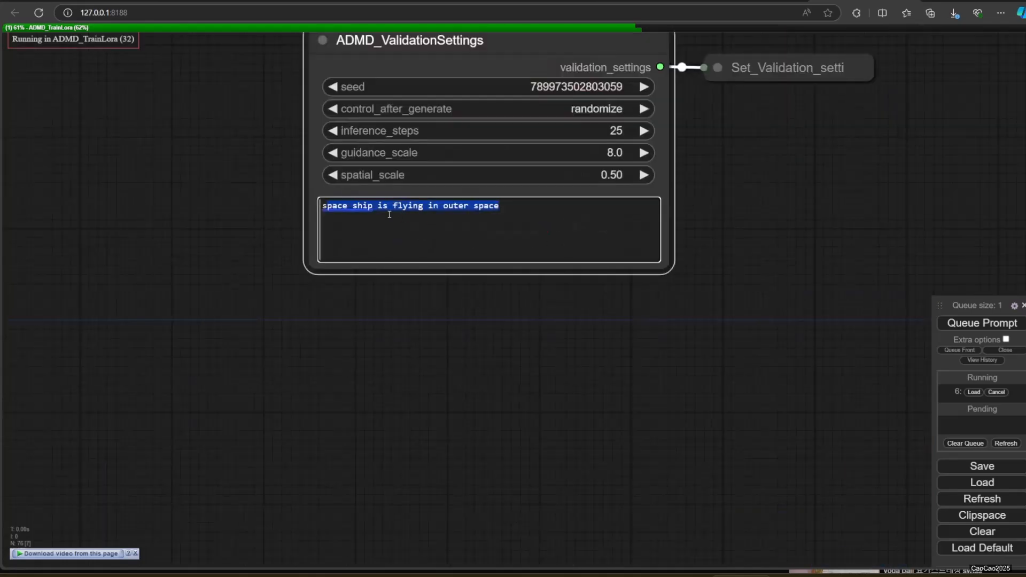
{"action": "key", "text": "BackSpace"}
{"action": "type", "text": "a man making a funny face turning his"}
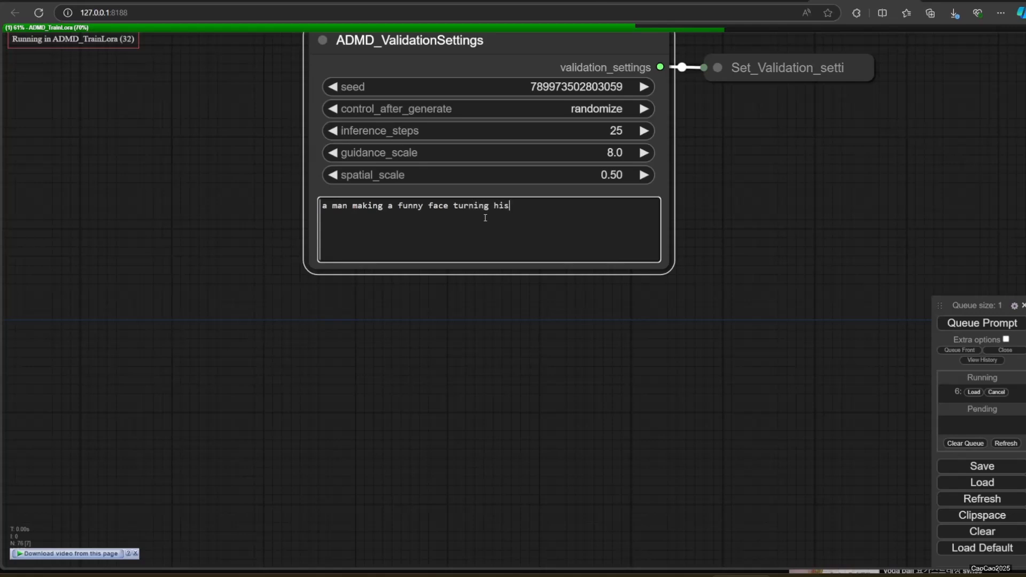
{"action": "type", "text": " head to the right"}
Set the Image Resize width to 288 and queue the training workflow.
{"action": "scroll", "coordinate": [800, 230], "scroll_direction": "down", "scroll_amount": 5}
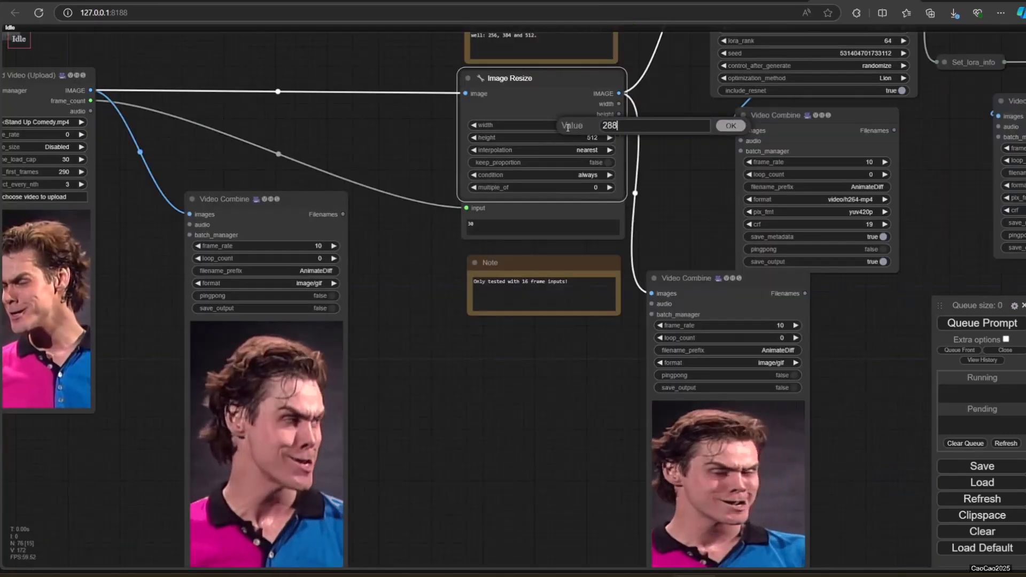
{"action": "key", "text": "Return"}
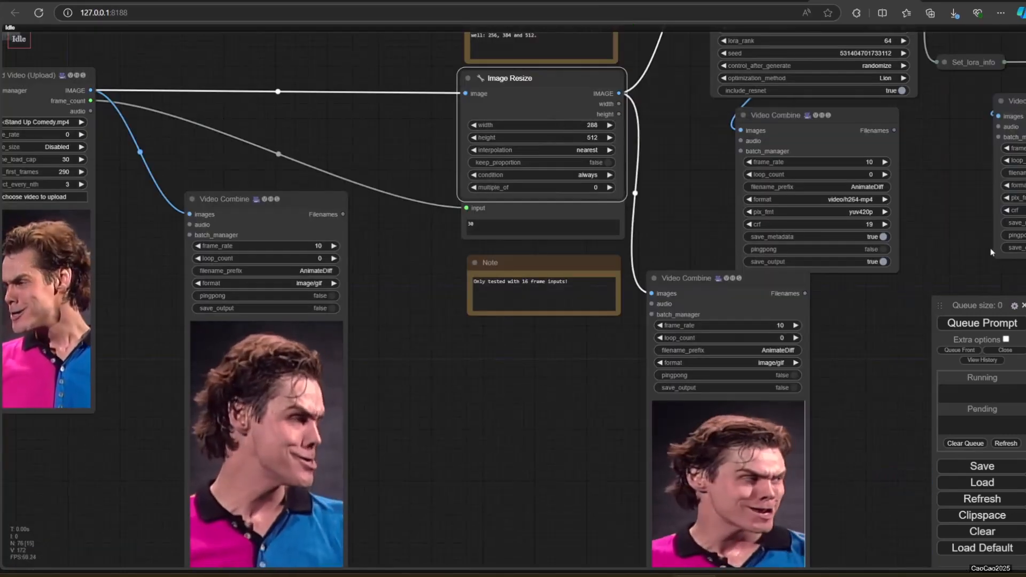
{"action": "left_click", "coordinate": [962, 323]}
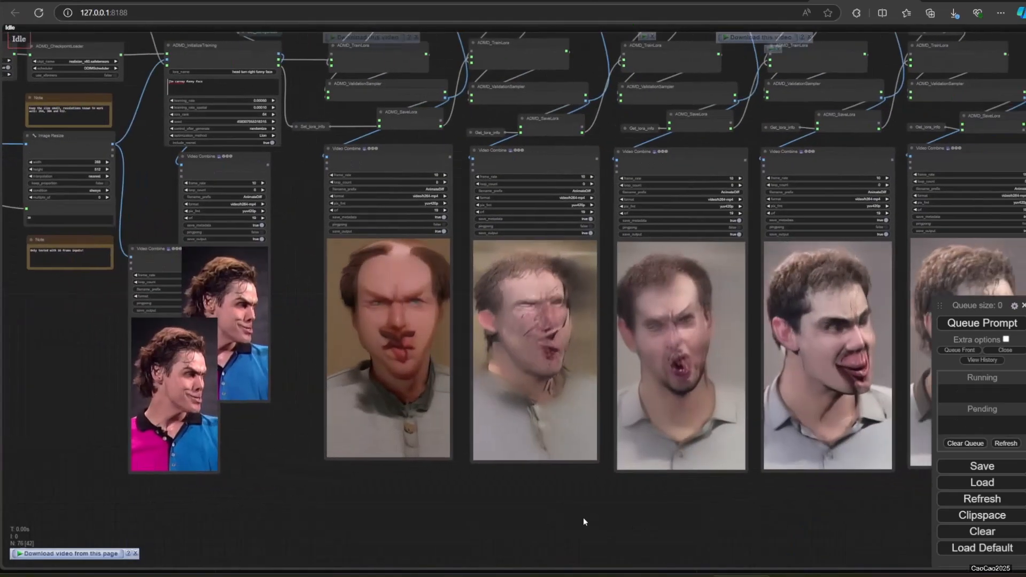
Examine the validation videos of each training stage and the combined comparison of the input with steps 50 to 250.
{"action": "left_click_drag", "start_coordinate": [582, 518], "coordinate": [397, 487]}
{"action": "left_click_drag", "start_coordinate": [881, 301], "coordinate": [784, 396]}
{"action": "left_click_drag", "start_coordinate": [842, 313], "coordinate": [741, 477]}
{"action": "left_click_drag", "start_coordinate": [858, 340], "coordinate": [445, 442]}
{"action": "scroll", "coordinate": [549, 363], "scroll_direction": "up", "scroll_amount": 3}
{"action": "scroll", "coordinate": [549, 363], "scroll_direction": "up", "scroll_amount": 2}
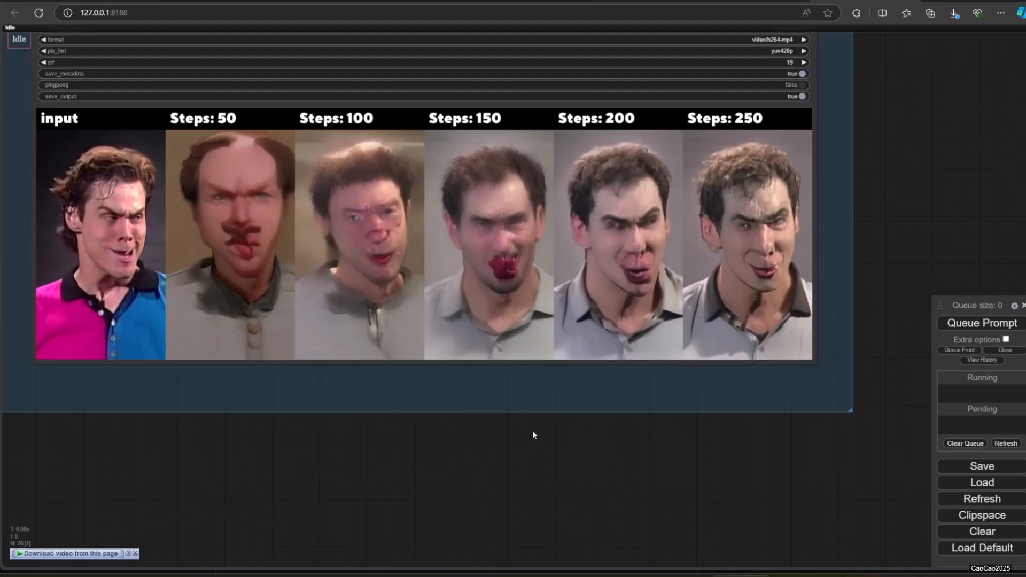
{"action": "left_click_drag", "start_coordinate": [533, 431], "coordinate": [554, 508]}
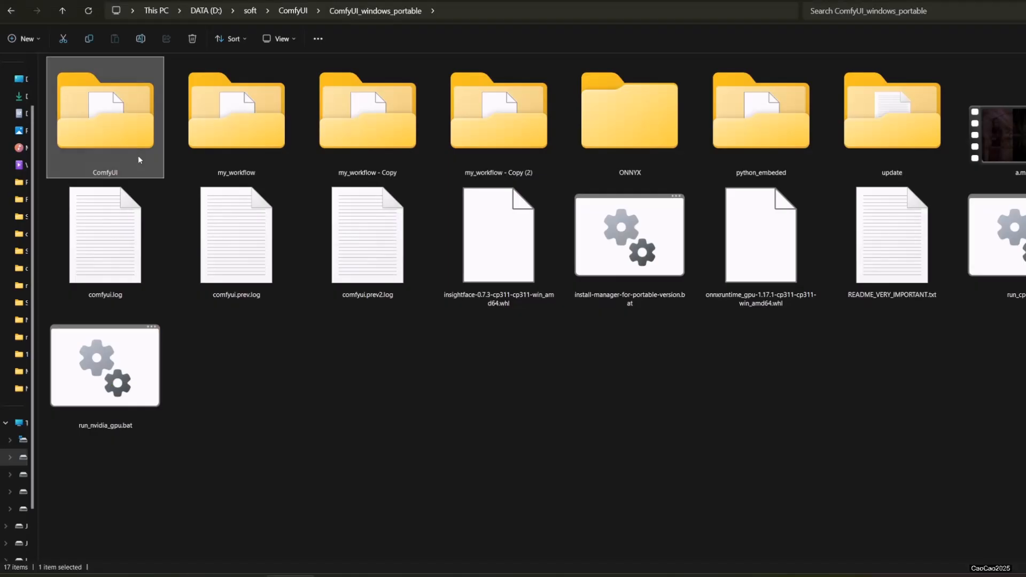
In File Explorer, open the 2024-09-16 folder under ComfyUI, models, loras, trained_spatial to inspect the trained LoRA output.
{"action": "double_click", "coordinate": [137, 160]}
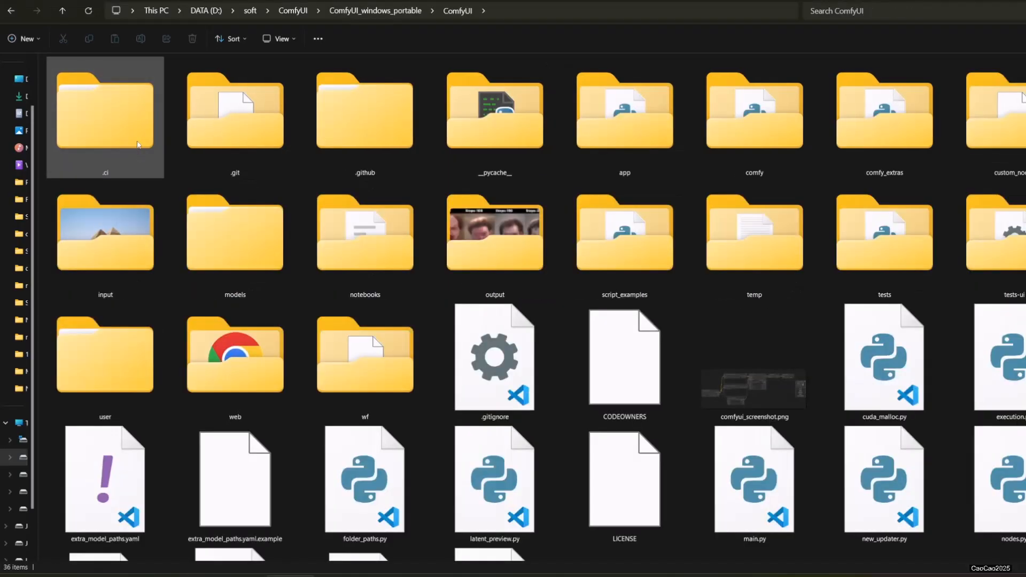
{"action": "double_click", "coordinate": [225, 239]}
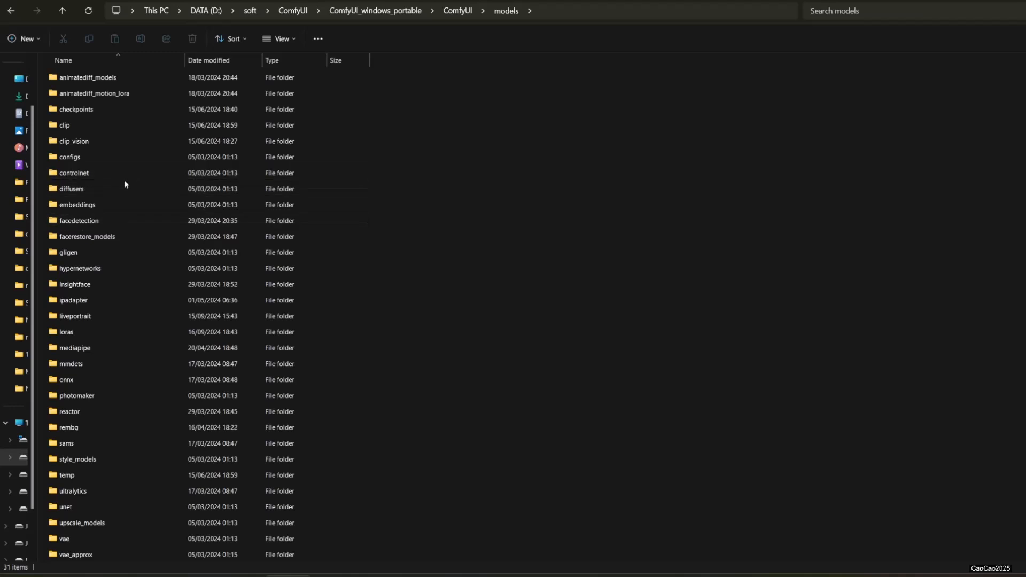
{"action": "double_click", "coordinate": [86, 333]}
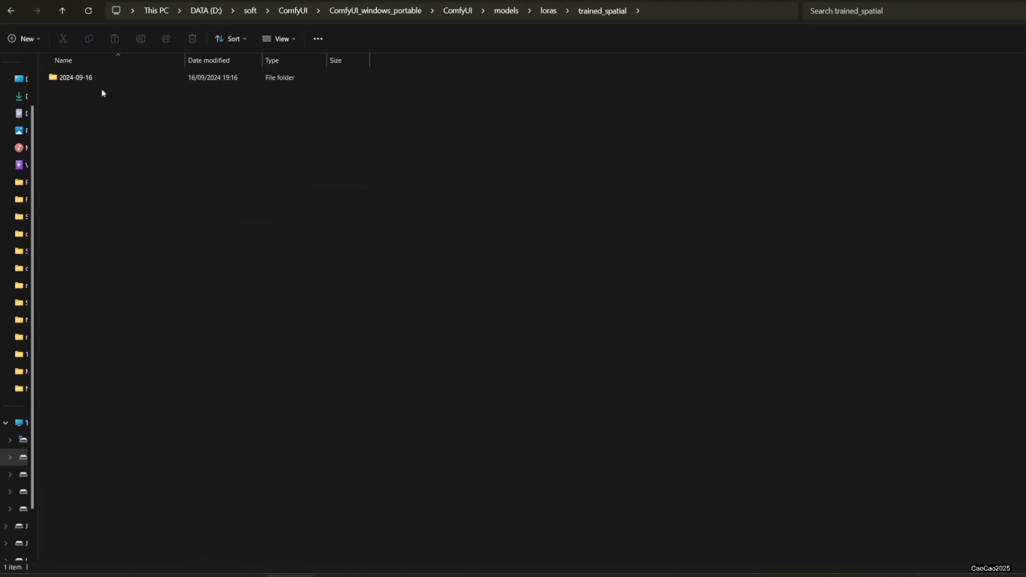
{"action": "double_click", "coordinate": [87, 79]}
{"action": "left_click", "coordinate": [87, 91]}
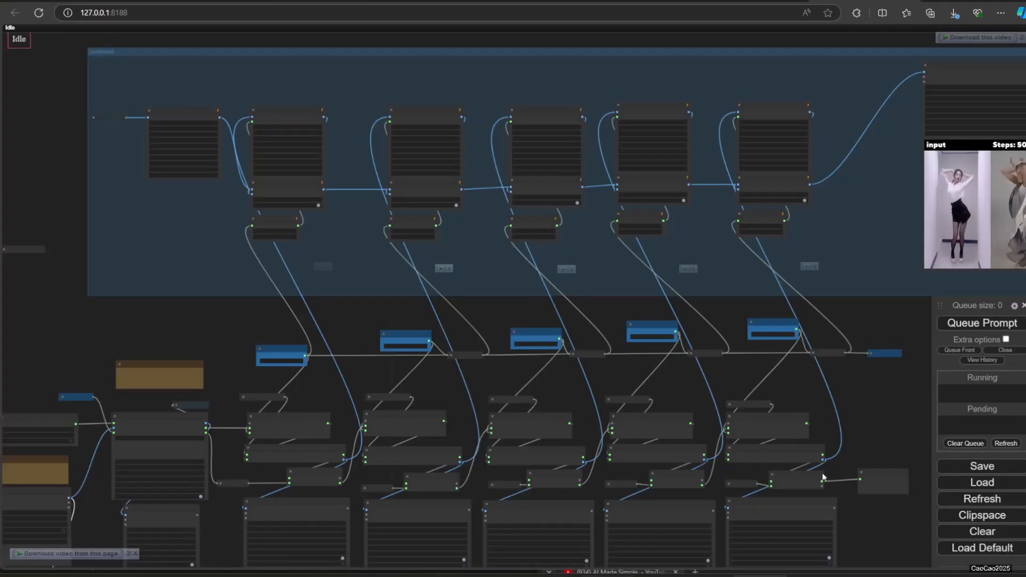
Back in ComfyUI, examine the dance training's comparison video of the input against steps 50 to 250.
{"action": "left_click_drag", "start_coordinate": [867, 423], "coordinate": [653, 461]}
{"action": "left_click_drag", "start_coordinate": [833, 425], "coordinate": [505, 468]}
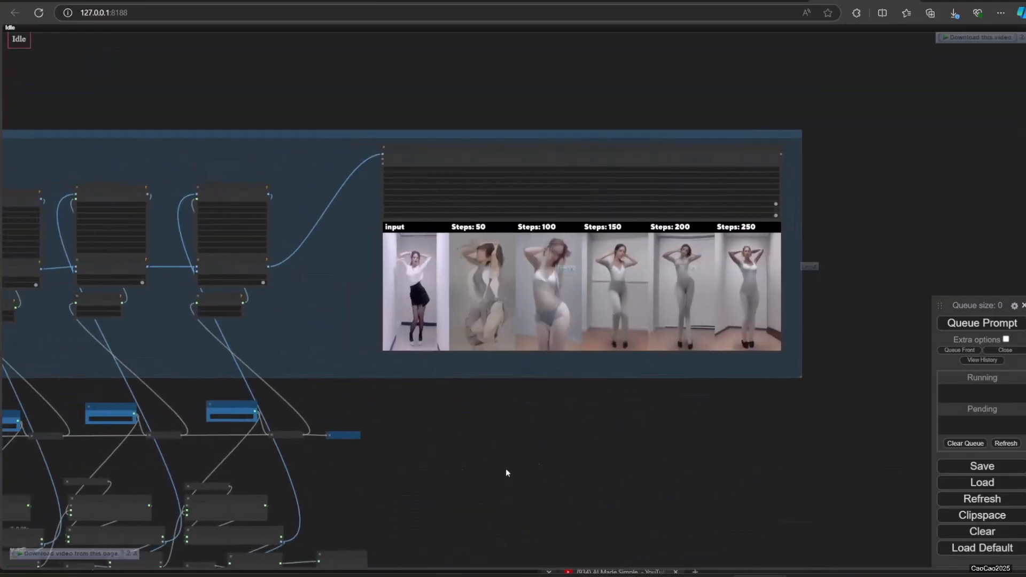
{"action": "scroll", "coordinate": [575, 431], "scroll_direction": "up", "scroll_amount": 4}
{"action": "scroll", "coordinate": [574, 431], "scroll_direction": "up", "scroll_amount": 3}
{"action": "left_click_drag", "start_coordinate": [620, 422], "coordinate": [548, 534]}
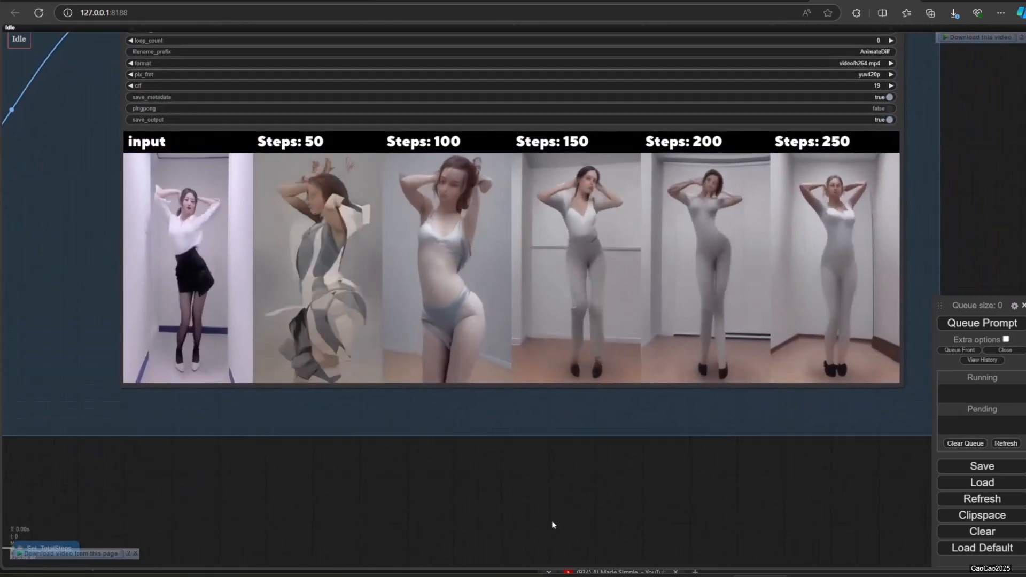
{"action": "left_click_drag", "start_coordinate": [570, 499], "coordinate": [581, 521]}
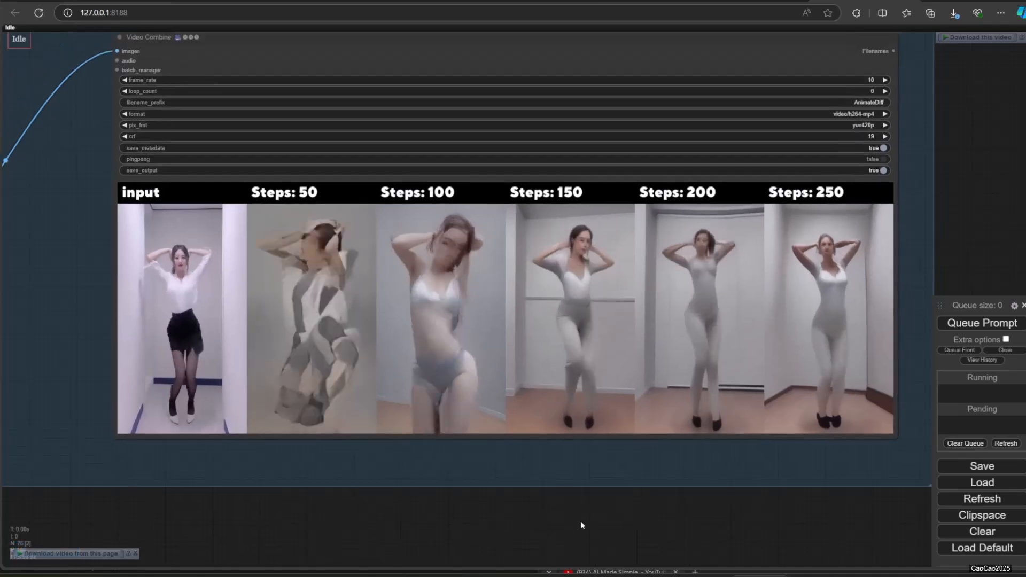
{"action": "left_click_drag", "start_coordinate": [980, 159], "coordinate": [907, 408]}
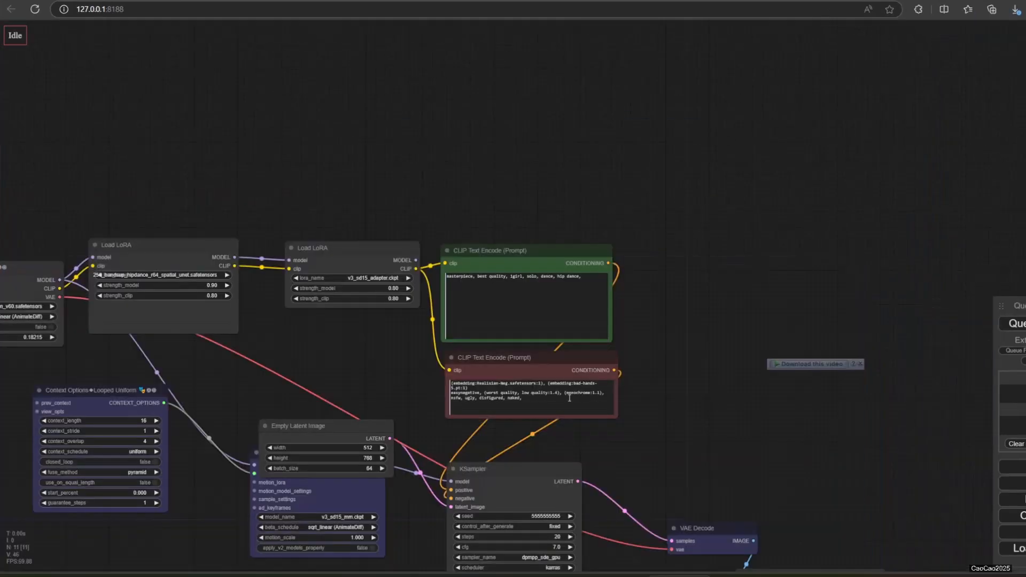
Inspect the dance generation workflow's LoRA loaders, prompts and KSampler settings, and its Video Combine result.
{"action": "left_click_drag", "start_coordinate": [194, 366], "coordinate": [62, 323]}
{"action": "scroll", "coordinate": [288, 387], "scroll_direction": "up", "scroll_amount": 2}
{"action": "left_click_drag", "start_coordinate": [770, 396], "coordinate": [522, 1]}
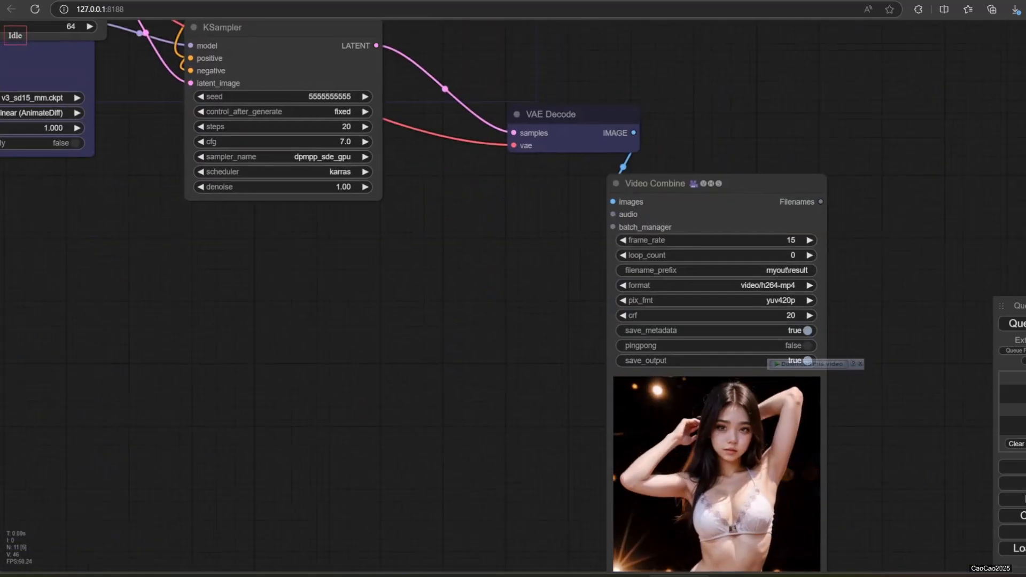
{"action": "left_click_drag", "start_coordinate": [422, 306], "coordinate": [396, 470]}
{"action": "left_click_drag", "start_coordinate": [380, 251], "coordinate": [466, 444]}
{"action": "left_click_drag", "start_coordinate": [522, 293], "coordinate": [720, 461]}
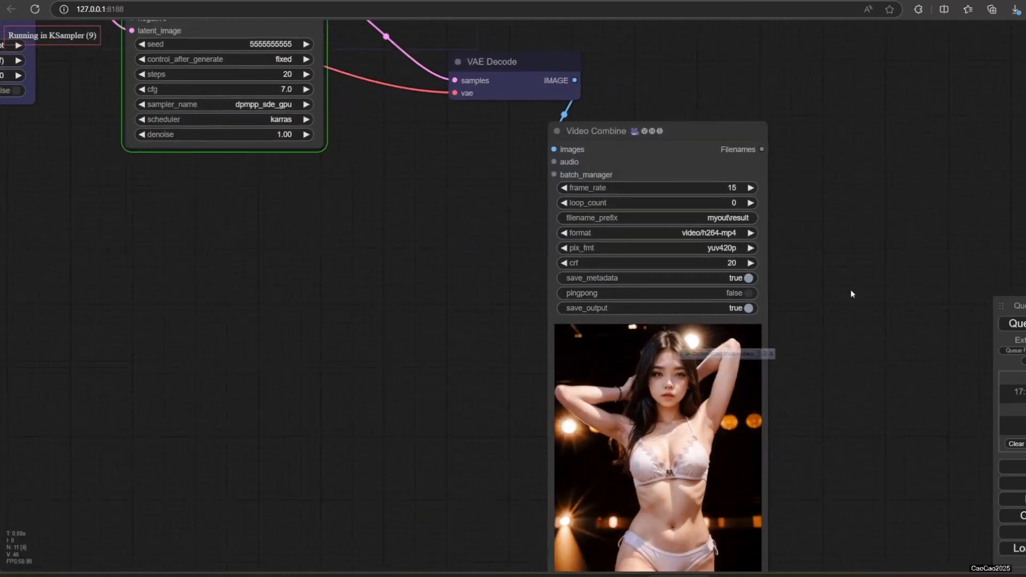
Review the Load LoRA settings and the positive prompt with the red skirt, and examine the video generated from it.
{"action": "left_click_drag", "start_coordinate": [851, 291], "coordinate": [786, 406]}
{"action": "left_click_drag", "start_coordinate": [795, 175], "coordinate": [804, 247]}
{"action": "left_click_drag", "start_coordinate": [622, 95], "coordinate": [751, 288]}
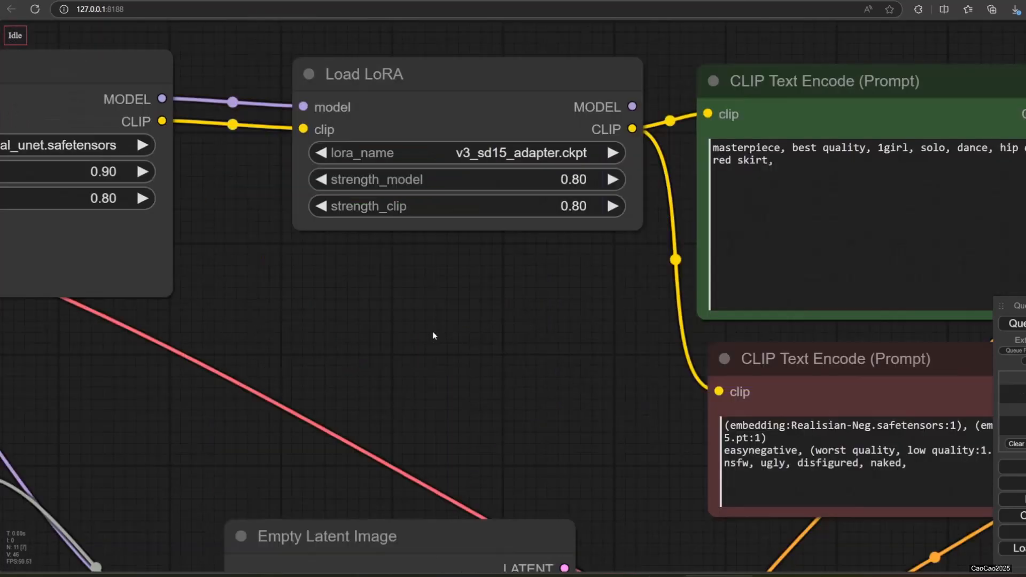
{"action": "scroll", "coordinate": [432, 331], "scroll_direction": "down", "scroll_amount": 5}
{"action": "left_click_drag", "start_coordinate": [421, 339], "coordinate": [108, 132]}
{"action": "left_click_drag", "start_coordinate": [773, 308], "coordinate": [472, 108]}
{"action": "left_click_drag", "start_coordinate": [831, 179], "coordinate": [814, 27]}
{"action": "left_click_drag", "start_coordinate": [792, 356], "coordinate": [781, 247]}
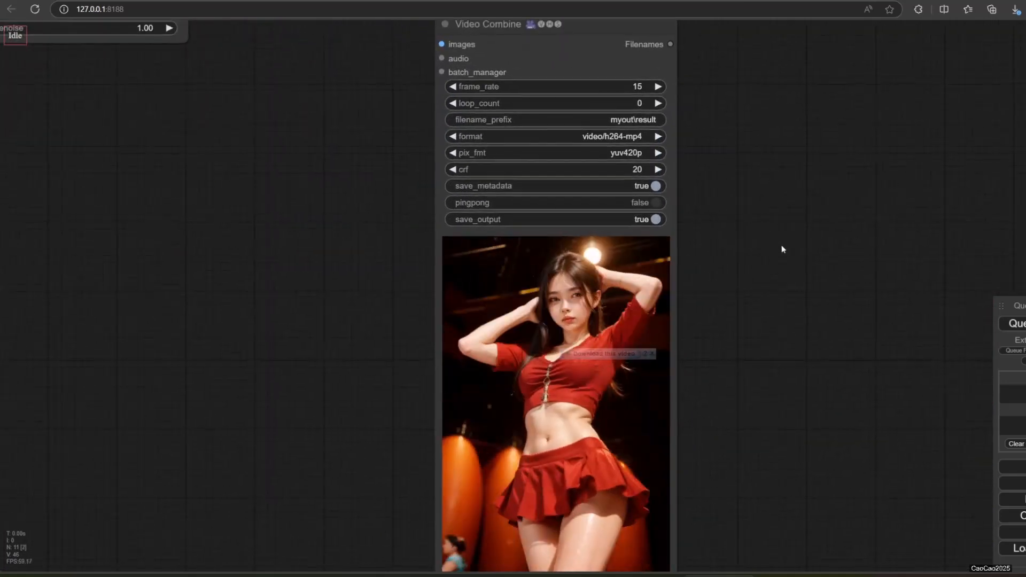
Return from the generated video to the positive and negative CLIP Text Encode prompts.
{"action": "scroll", "coordinate": [780, 247], "scroll_direction": "down", "scroll_amount": 1}
{"action": "left_click_drag", "start_coordinate": [803, 181], "coordinate": [700, 399]}
{"action": "left_click_drag", "start_coordinate": [710, 234], "coordinate": [867, 422]}
{"action": "left_click_drag", "start_coordinate": [495, 235], "coordinate": [536, 360]}
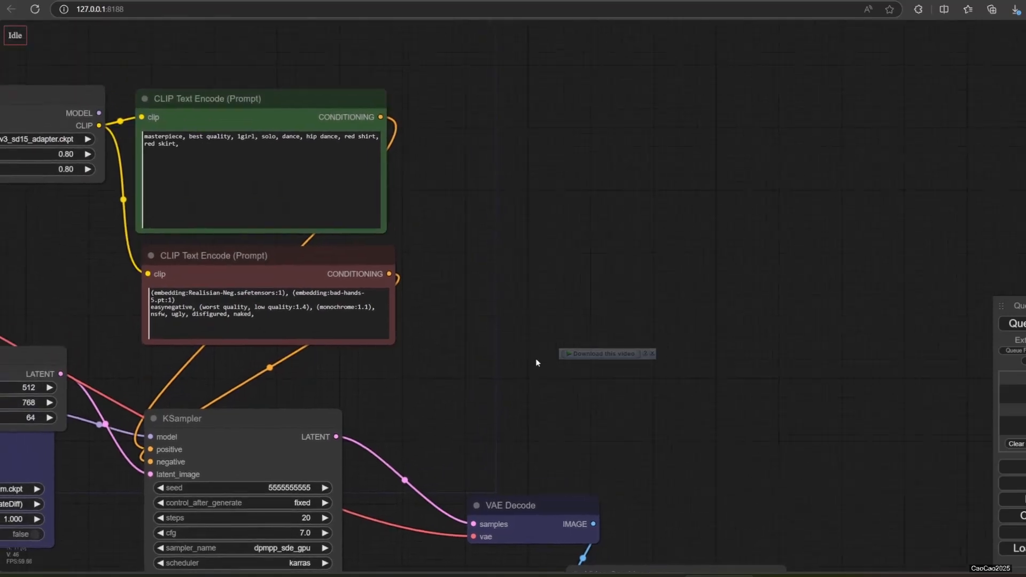